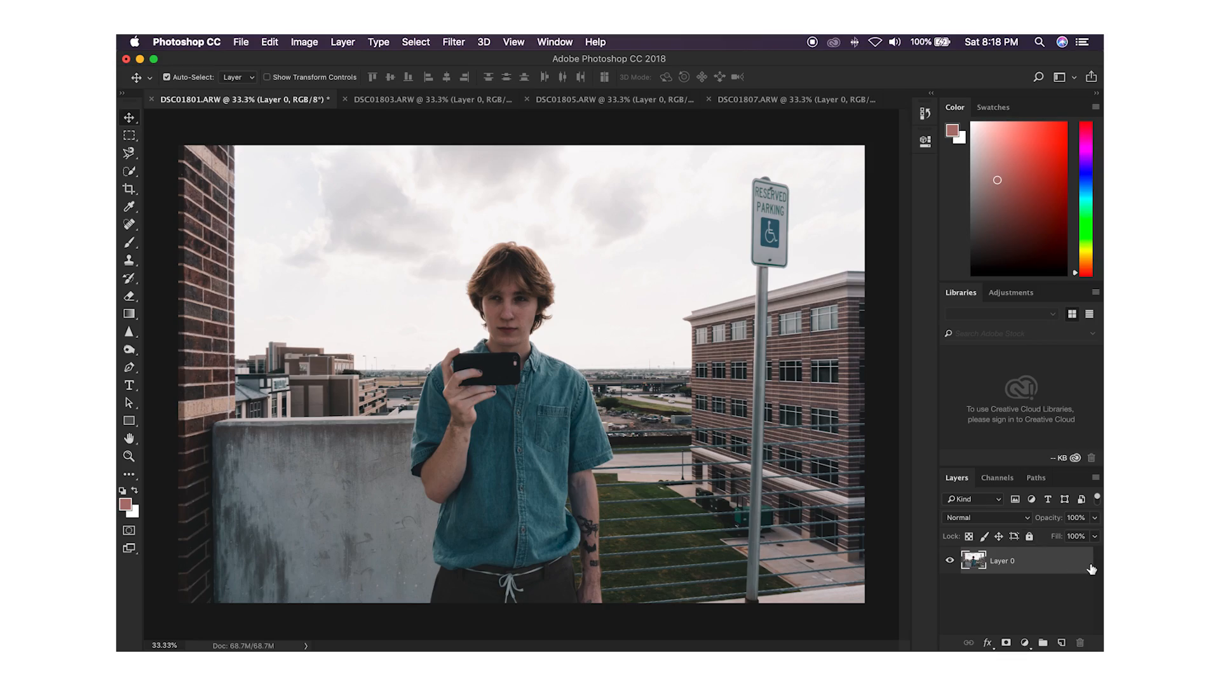
# Step: Copy the DSC01803 photo into the DSC01801 document as a new layer over the base photo
pyautogui.click(453, 100)
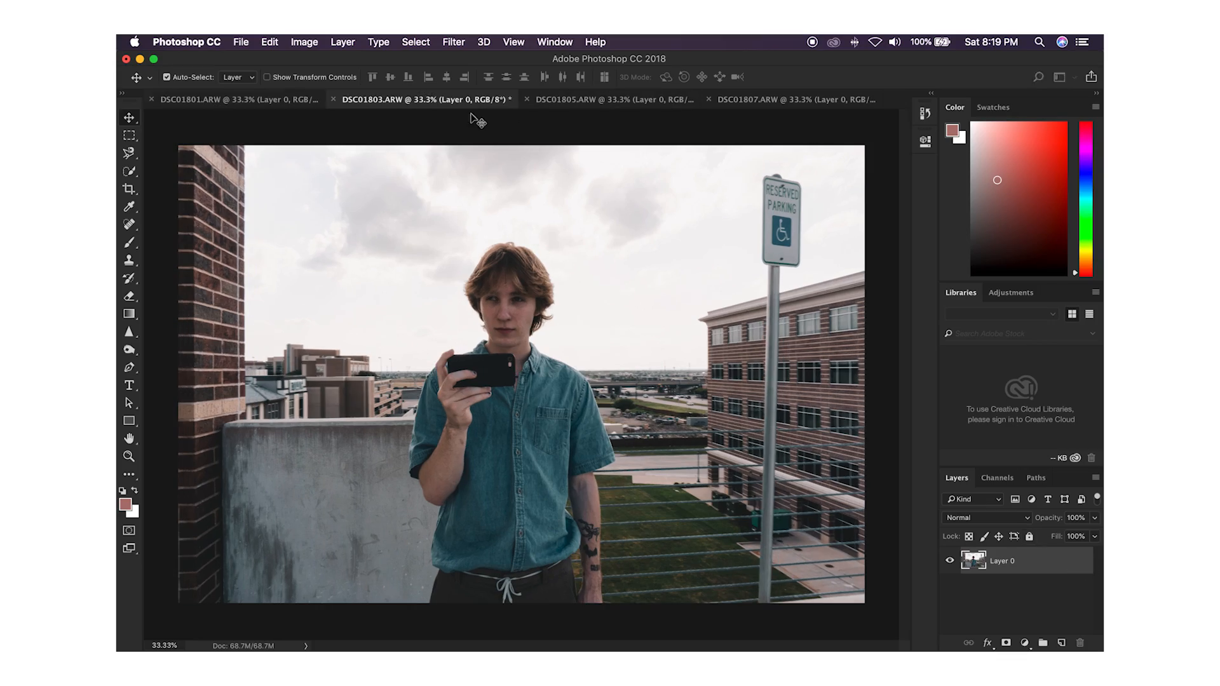
pyautogui.moveTo(492, 298)
pyautogui.mouseDown()
pyautogui.moveTo(527, 293)
pyautogui.moveTo(240, 91)
pyautogui.moveTo(463, 296)
pyautogui.moveTo(478, 289)
pyautogui.mouseUp()
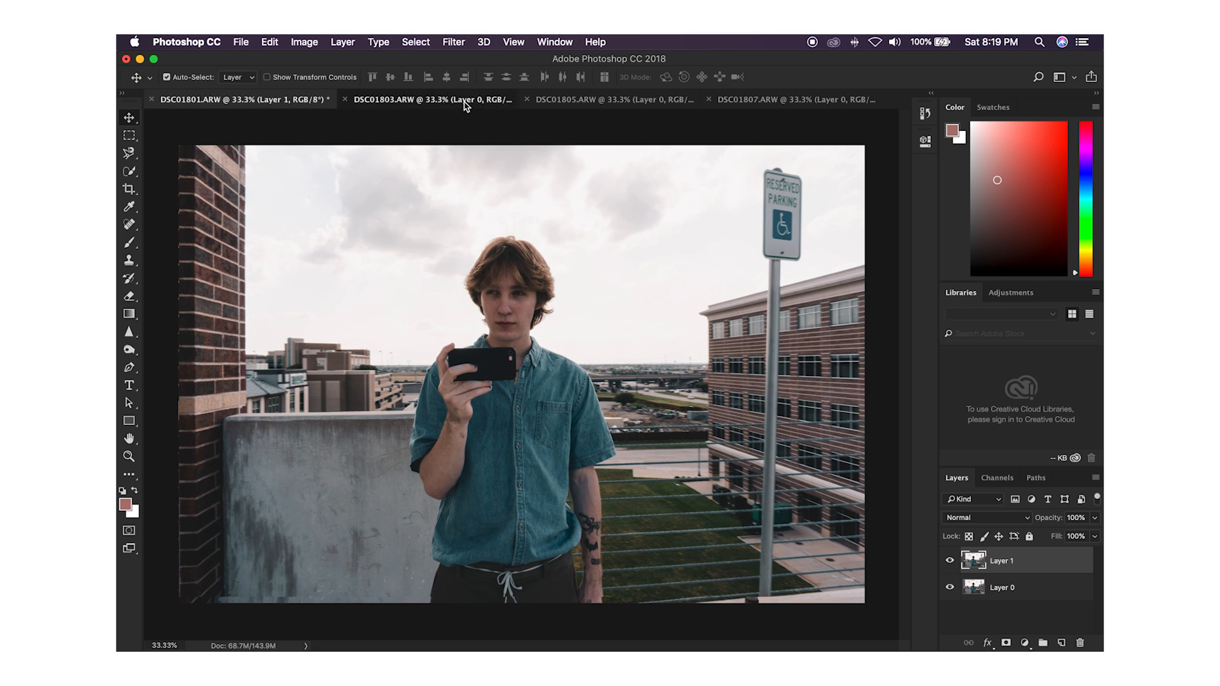
# Step: Copy the DSC01805 photo into the DSC01801 document as the top layer and fit it to the canvas
pyautogui.click(465, 100)
pyautogui.click(585, 101)
pyautogui.moveTo(560, 265); pyautogui.dragTo(290, 141)
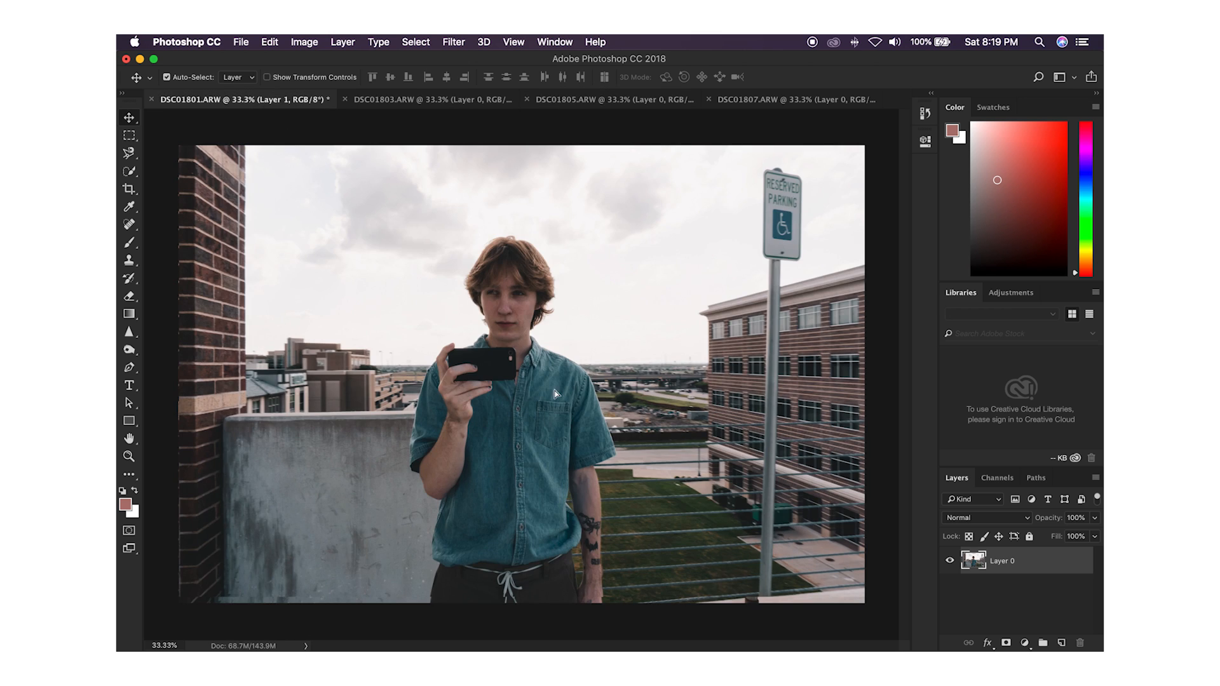
pyautogui.moveTo(556, 394); pyautogui.dragTo(554, 391)
pyautogui.moveTo(489, 296); pyautogui.dragTo(457, 280)
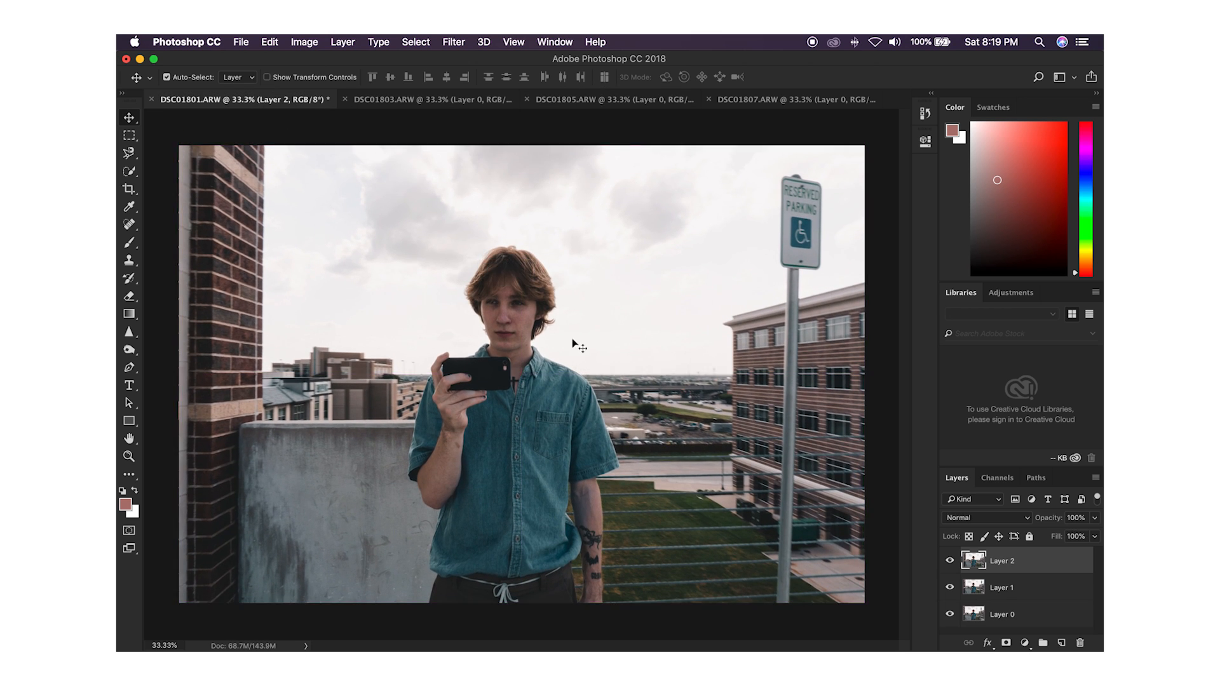
# Step: Fit Layer 1 to the canvas edges while Layer 2 is temporarily hidden
pyautogui.click(950, 563)
pyautogui.moveTo(561, 344); pyautogui.dragTo(544, 340)
pyautogui.click(949, 585)
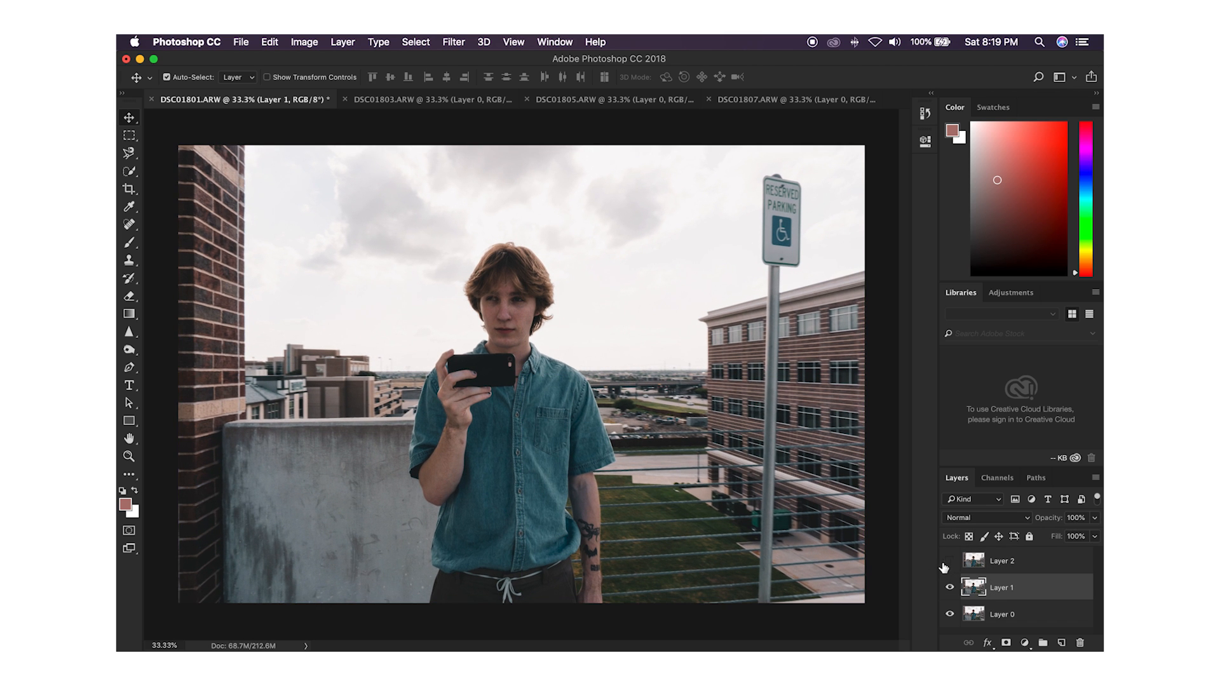
pyautogui.click(947, 562)
# Step: Copy the DSC01807 photo into the DSC01801 document as the top layer, positioned over the whole canvas
pyautogui.click(722, 103)
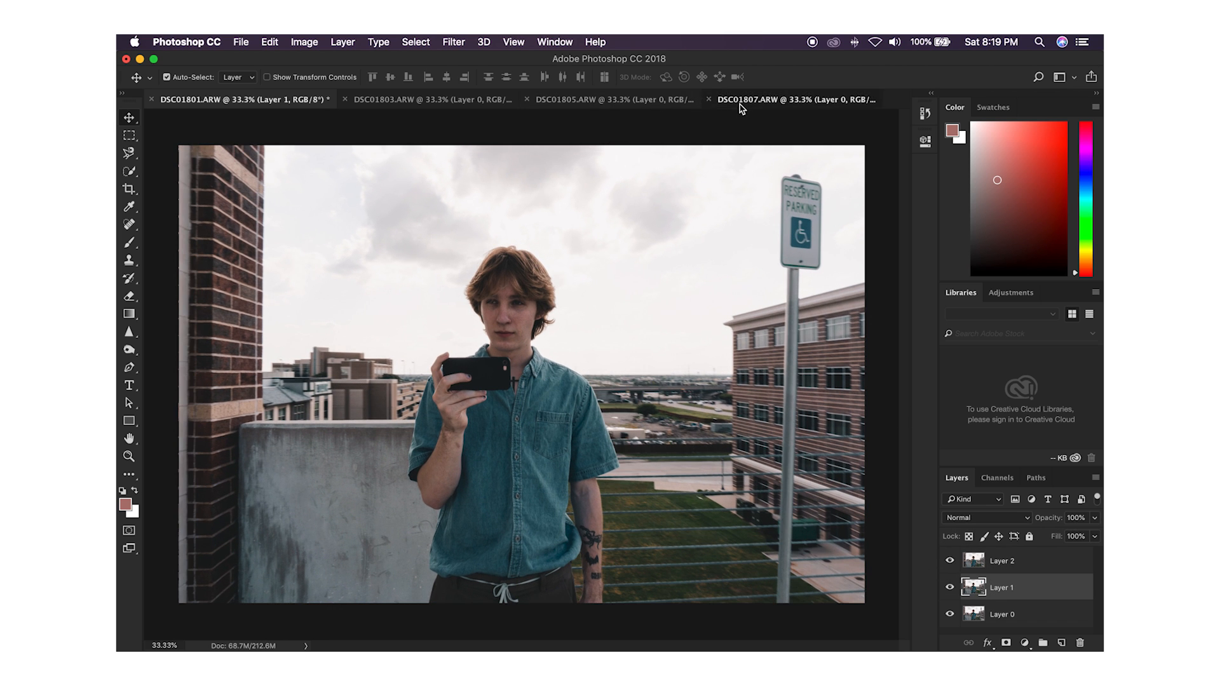
pyautogui.moveTo(544, 231); pyautogui.dragTo(222, 108)
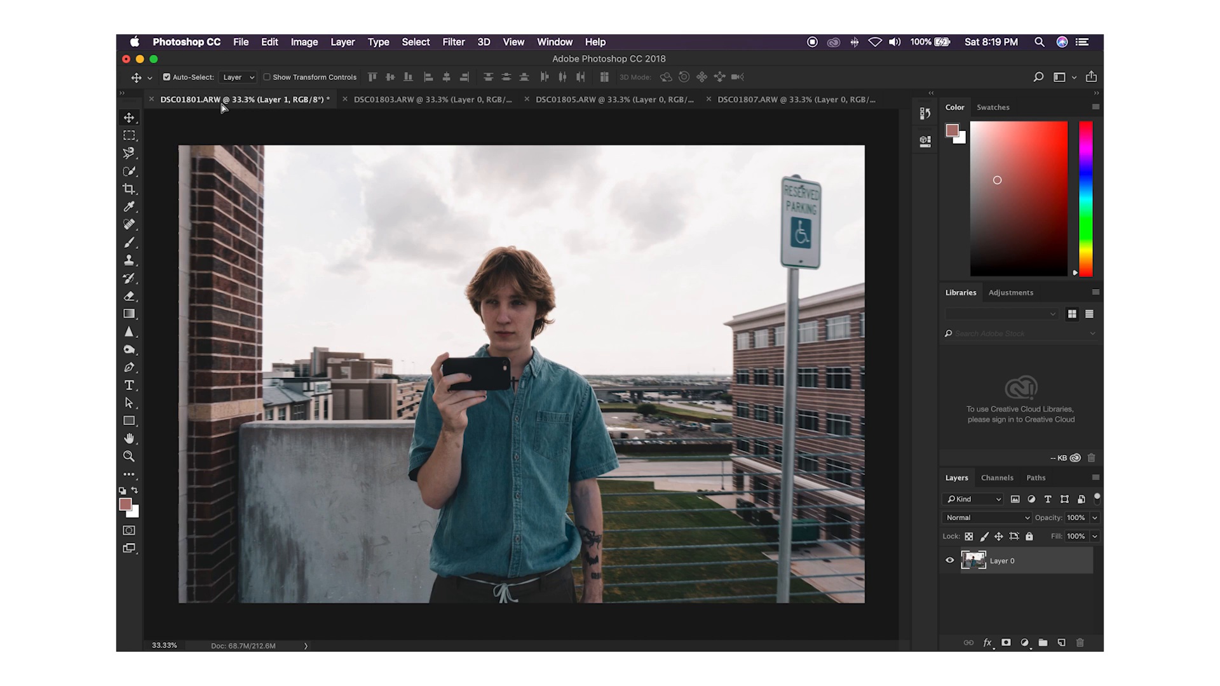
pyautogui.moveTo(470, 372); pyautogui.dragTo(483, 365)
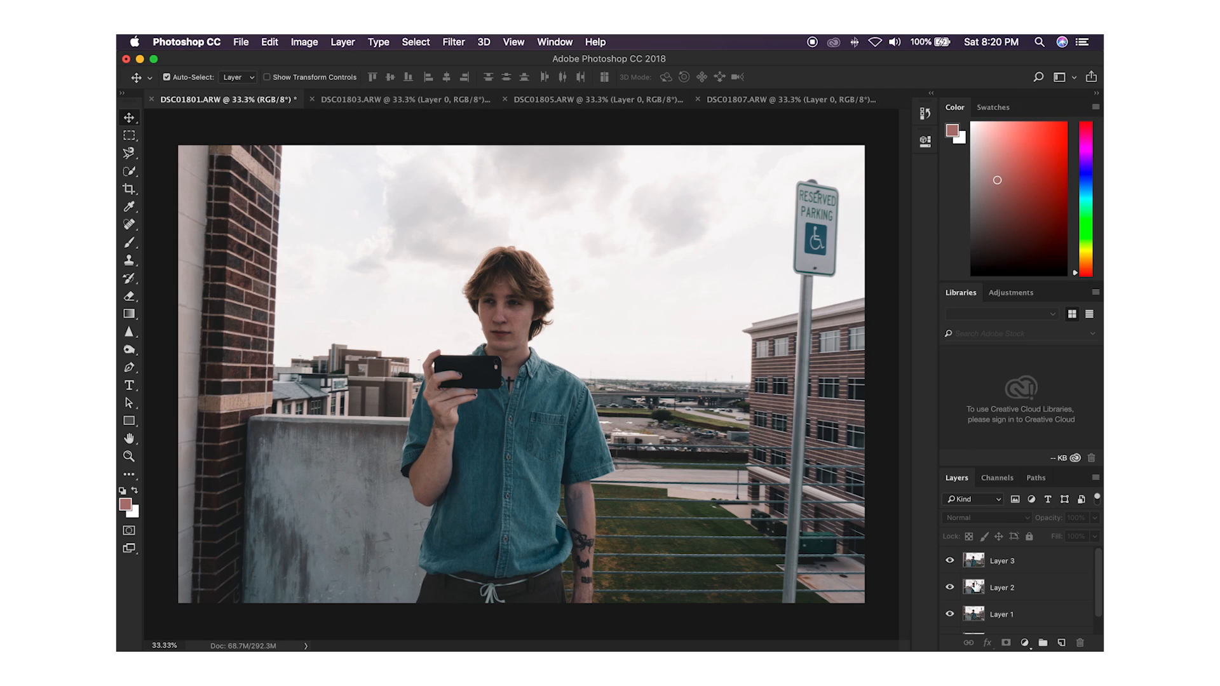
# Step: Hide Layers 2 and 3, leaving Layers 0 and 1 visible, and select Layer 1
pyautogui.moveTo(949, 561); pyautogui.dragTo(986, 607)
pyautogui.moveTo(1101, 599); pyautogui.dragTo(1101, 616)
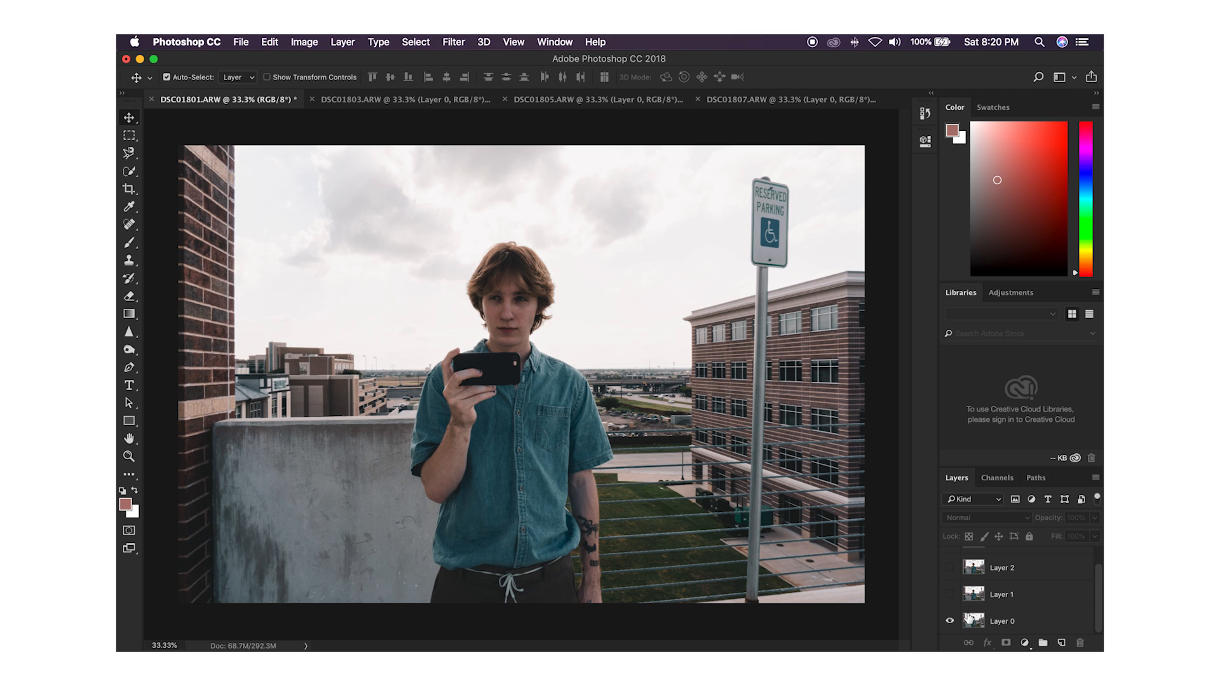
pyautogui.click(950, 595)
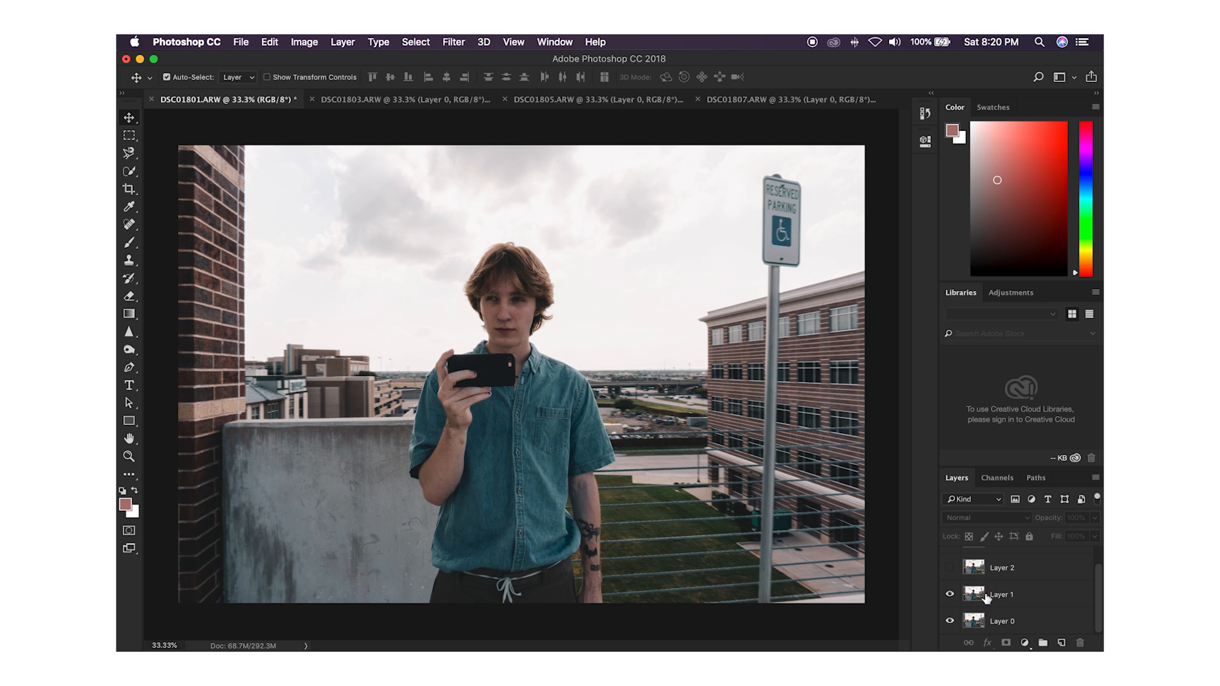
pyautogui.click(1036, 596)
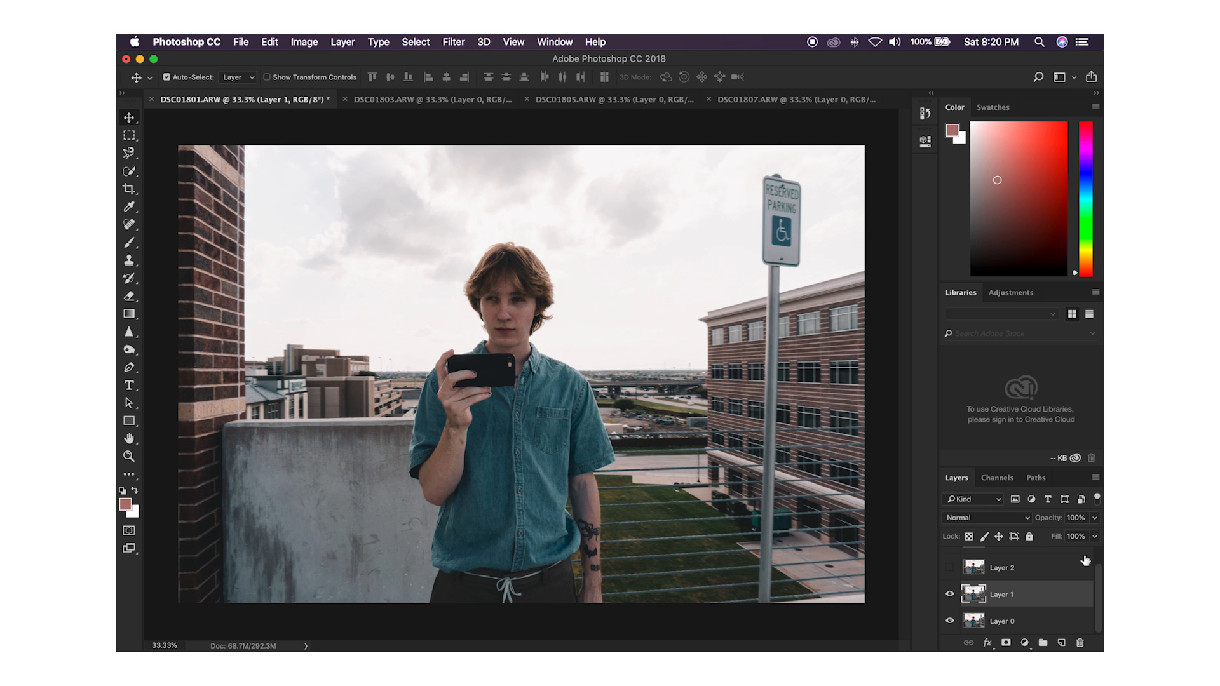
# Step: Set Layer 1's opacity to 33%
pyautogui.click(1095, 518)
pyautogui.moveTo(1061, 536); pyautogui.dragTo(1058, 535)
pyautogui.moveTo(1057, 536); pyautogui.dragTo(1052, 536)
# Step: Move and nudge Layer 1 so its face lines up with the face in Layer 0
pyautogui.moveTo(470, 311); pyautogui.dragTo(610, 319)
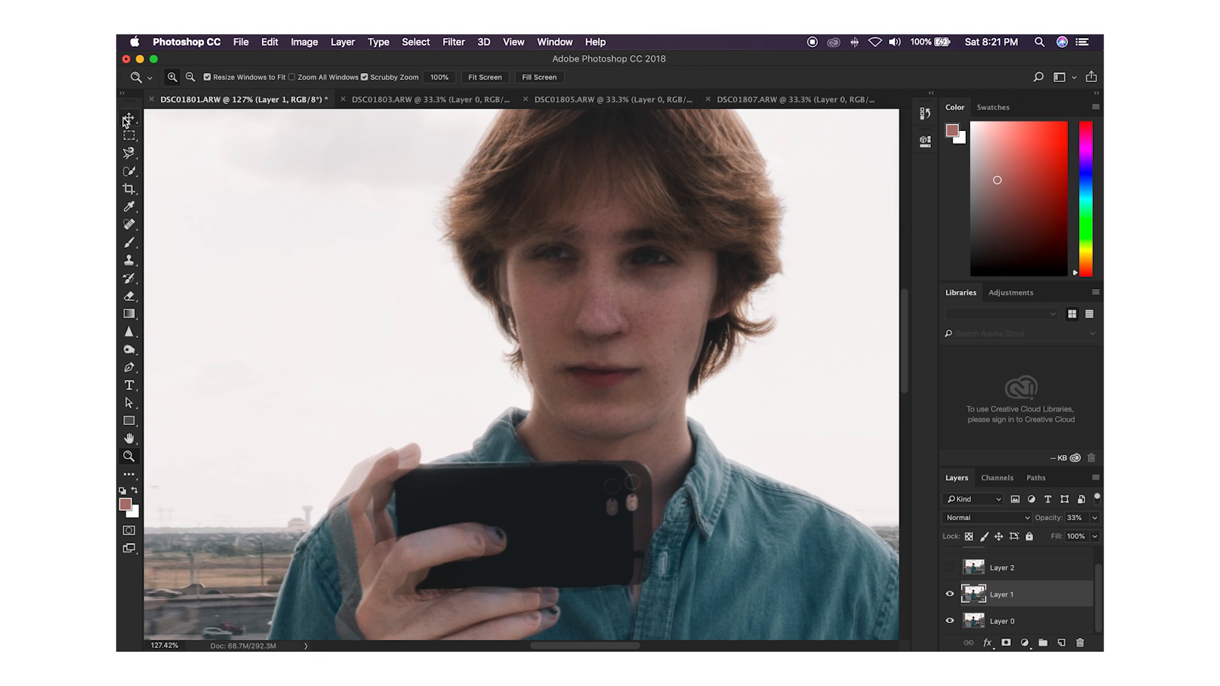
pyautogui.click(127, 119)
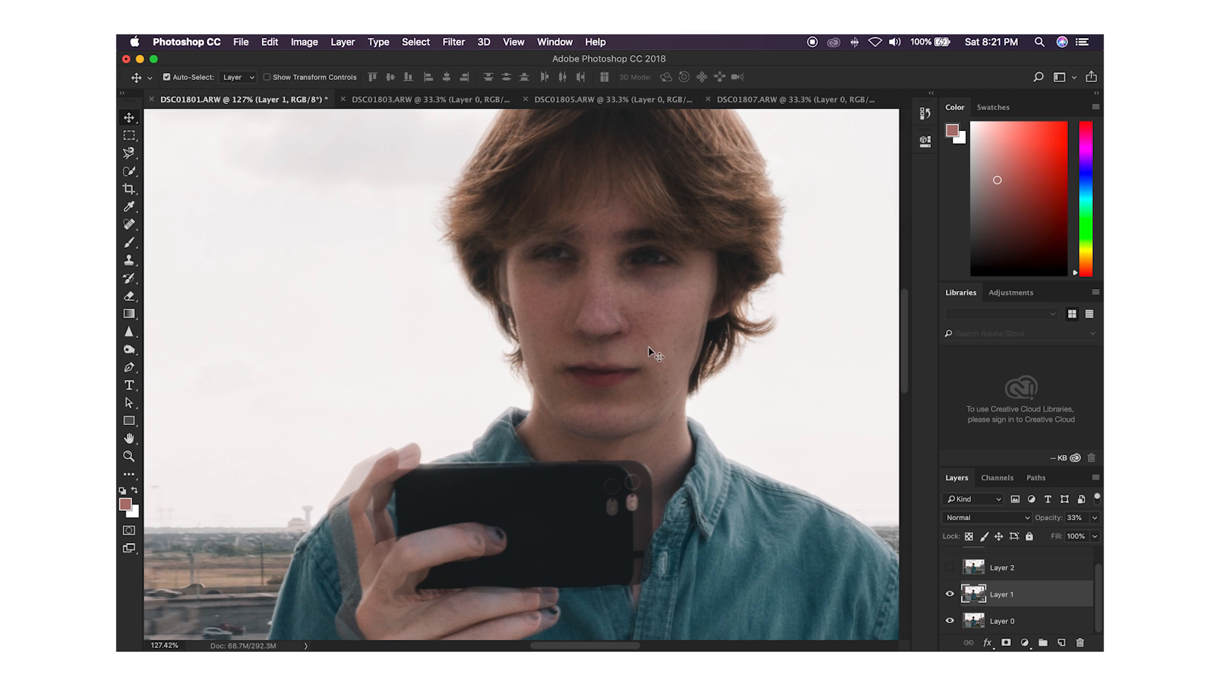
pyautogui.moveTo(626, 368); pyautogui.dragTo(648, 364)
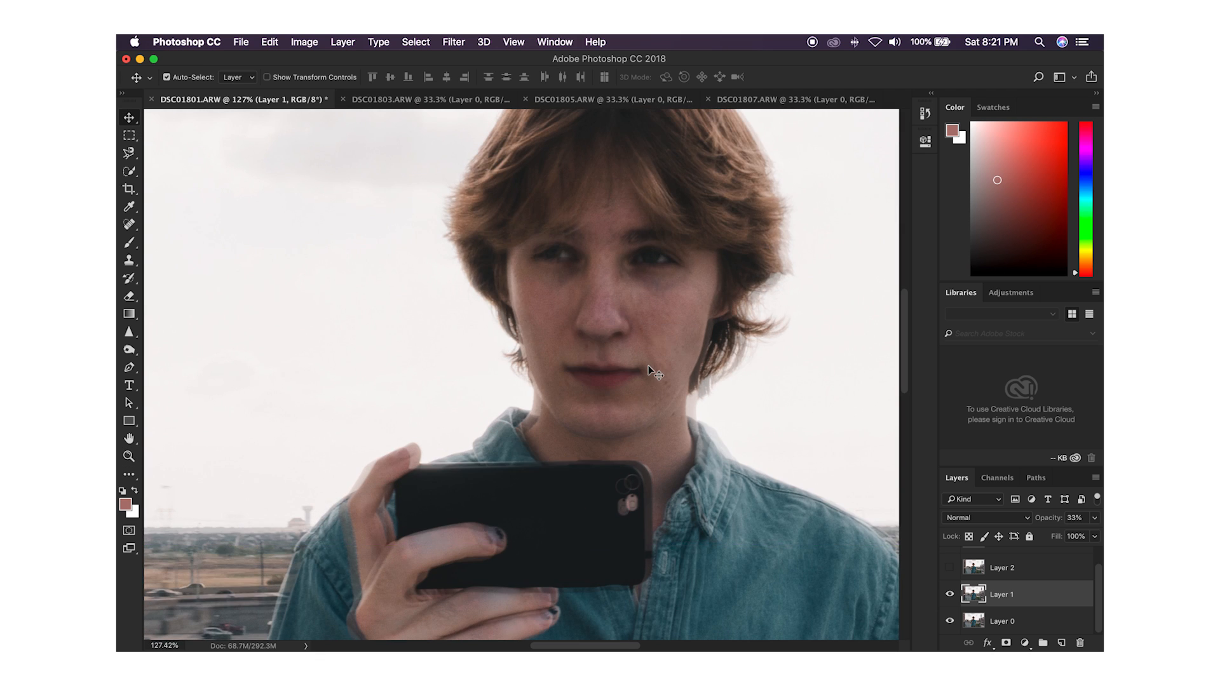
pyautogui.press('Left')
pyautogui.press('Left')
pyautogui.press('Left')
pyautogui.press('Left')
pyautogui.press('Left')
pyautogui.press('Left')
pyautogui.press('Left')
pyautogui.press('Left')
pyautogui.press('Left')
pyautogui.press('Left')
pyautogui.press('Left')
pyautogui.press('Left')
pyautogui.press('Left')
pyautogui.press('Left')
pyautogui.press('Left')
pyautogui.press('Left')
pyautogui.press('Left')
pyautogui.press('Left')
pyautogui.press('Left')
pyautogui.press('Left')
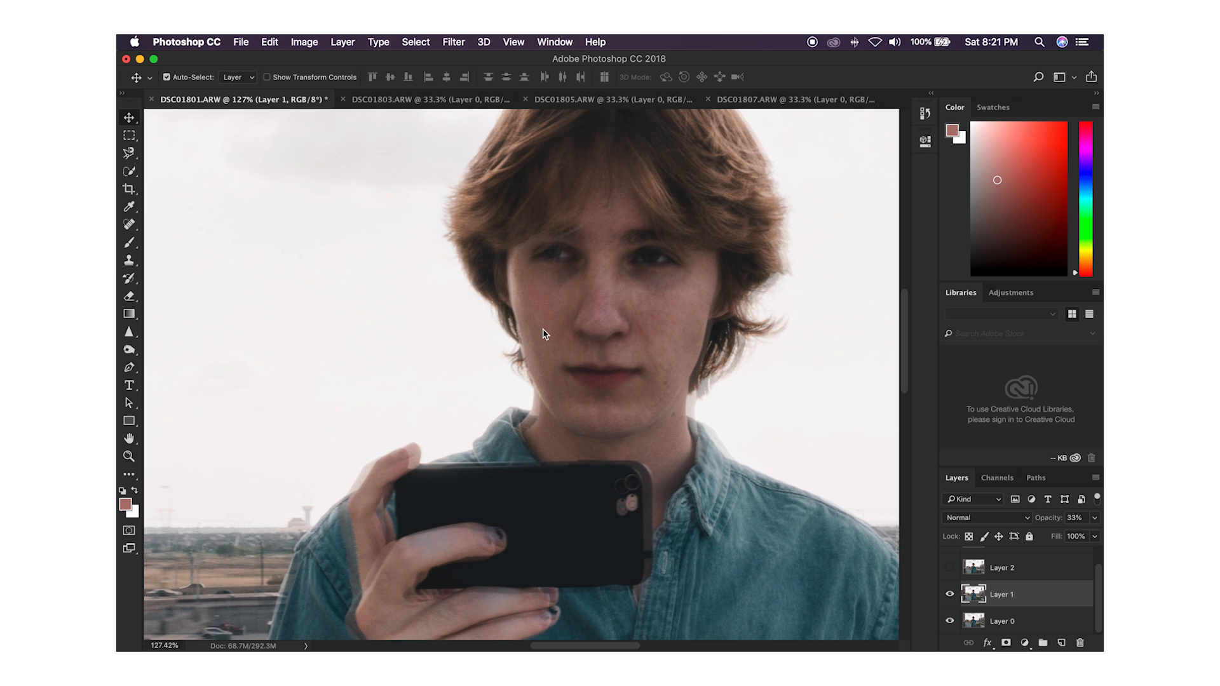
pyautogui.press('Right')
pyautogui.press('Right')
pyautogui.press('Right')
pyautogui.press('Right')
pyautogui.press('Right')
pyautogui.press('Right')
pyautogui.press('Right')
pyautogui.press('Right')
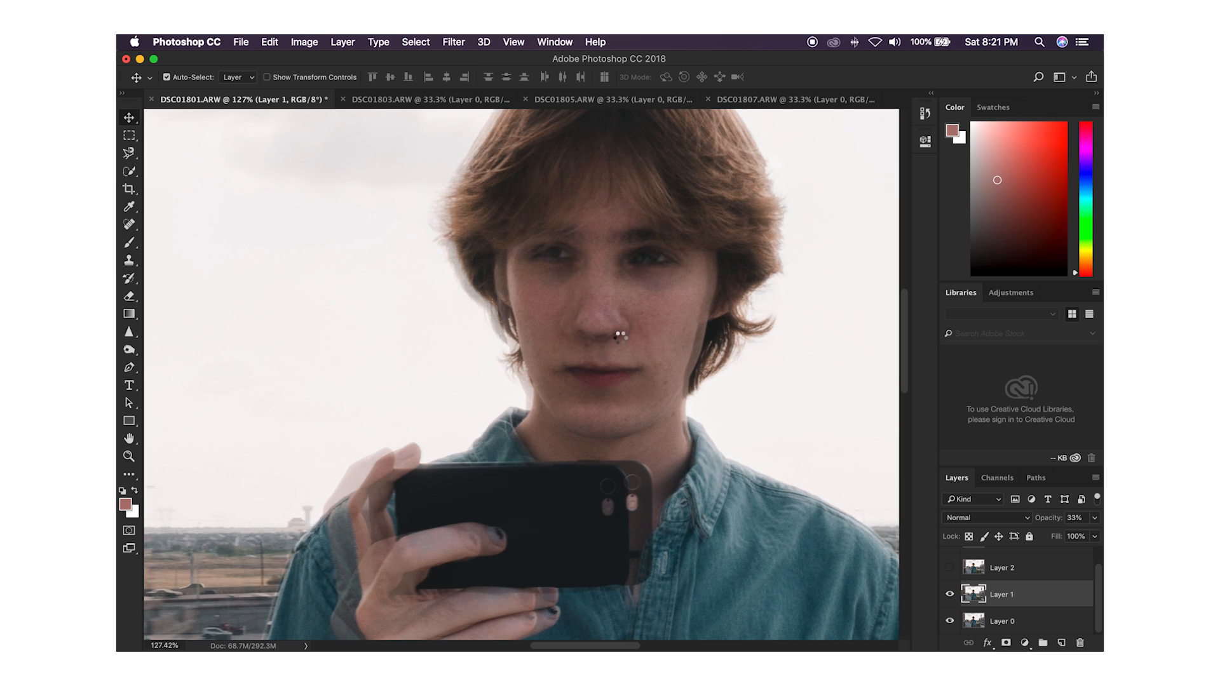
pyautogui.press('Right')
pyautogui.press('Right')
pyautogui.press('Right')
pyautogui.press('Right')
pyautogui.press('Right')
pyautogui.press('Right')
pyautogui.press('Right')
pyautogui.press('Right')
pyautogui.press('Right')
pyautogui.press('Right')
pyautogui.press('Right')
pyautogui.press('Right')
pyautogui.press('Right')
pyautogui.press('Right')
pyautogui.press('Right')
pyautogui.press('Right')
pyautogui.press('Right')
pyautogui.press('Right')
pyautogui.press('Right')
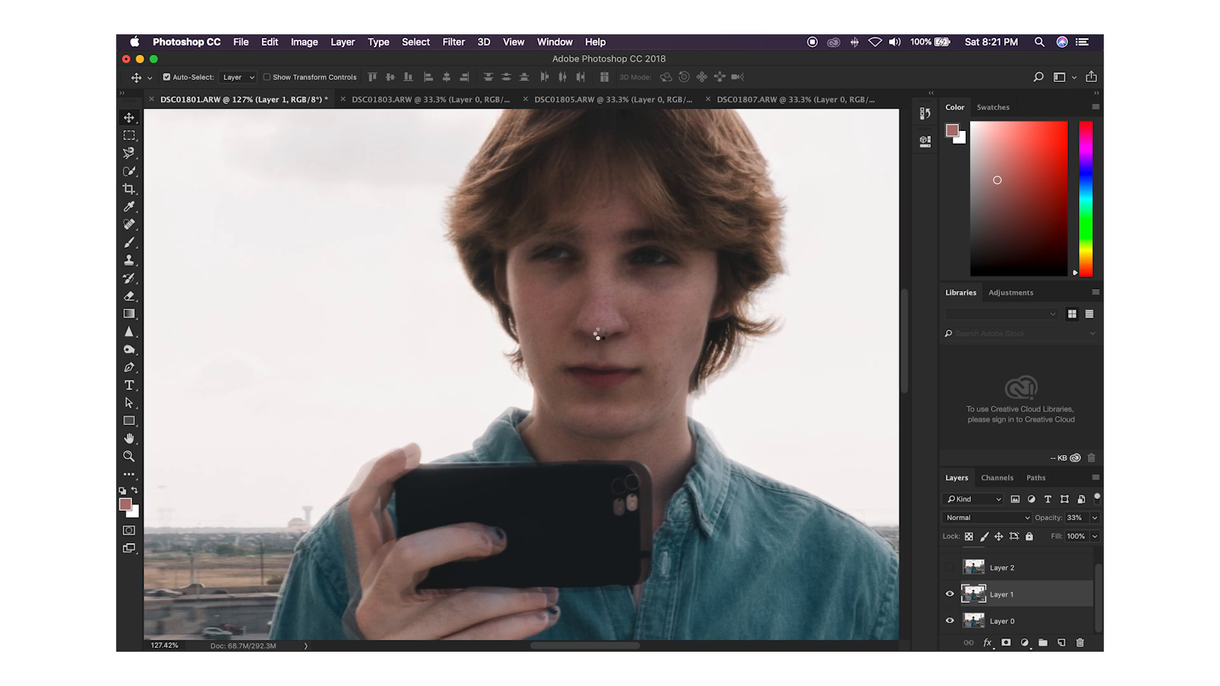
# Step: Set the opacity of Layer 1 to 63% and nudge upward to refine the face alignment
pyautogui.click(1095, 518)
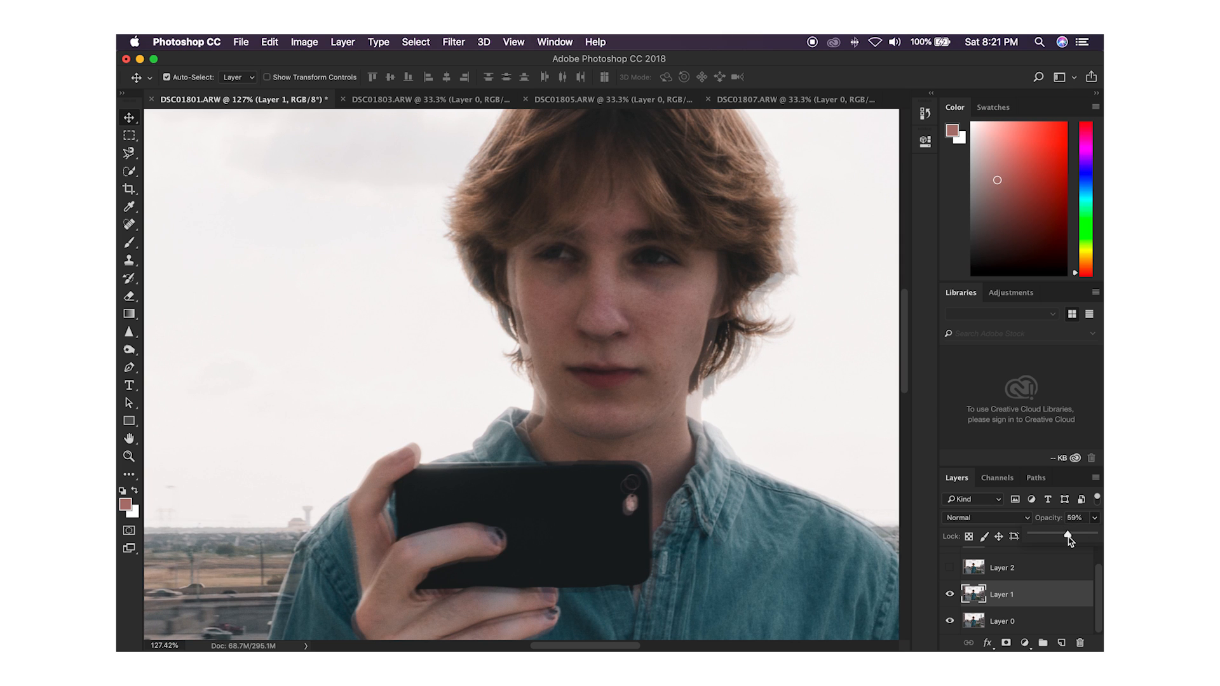
pyautogui.moveTo(1074, 541); pyautogui.dragTo(1075, 540)
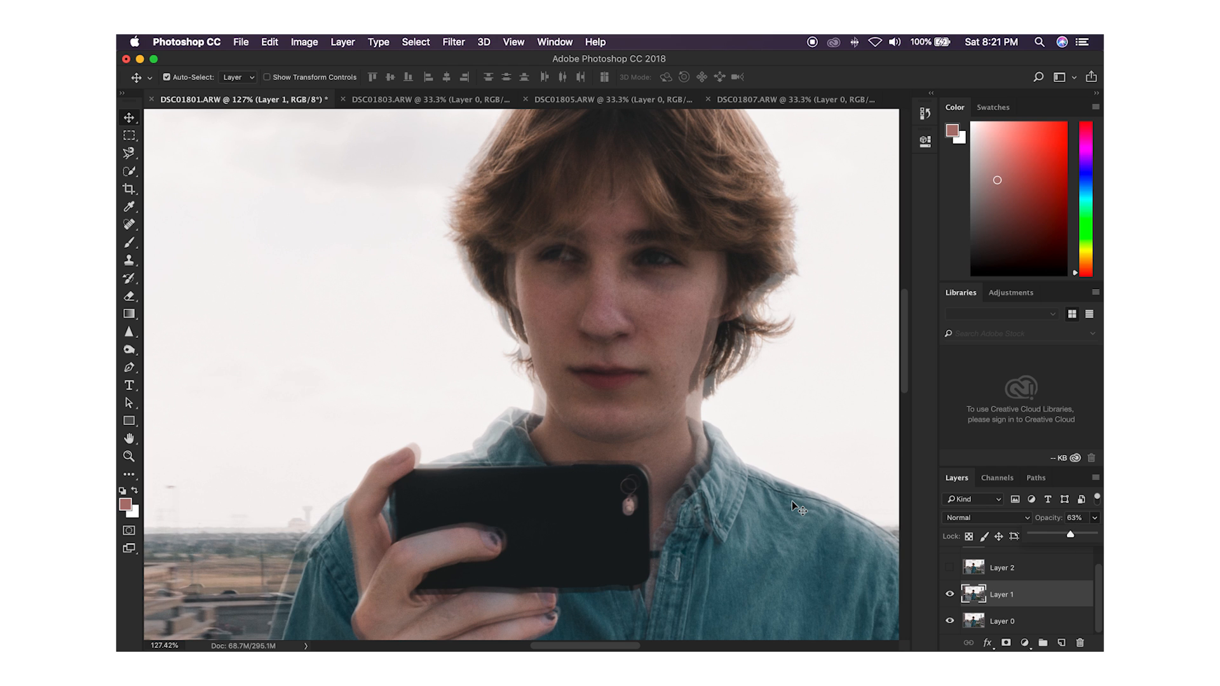
pyautogui.press('Up')
pyautogui.press('Up')
pyautogui.press('Up')
pyautogui.press('Up')
pyautogui.press('Up')
pyautogui.press('Up')
pyautogui.press('Up')
pyautogui.press('Up')
pyautogui.press('Up')
pyautogui.press('Up')
pyautogui.press('Up')
pyautogui.press('Up')
pyautogui.press('Up')
pyautogui.press('Up')
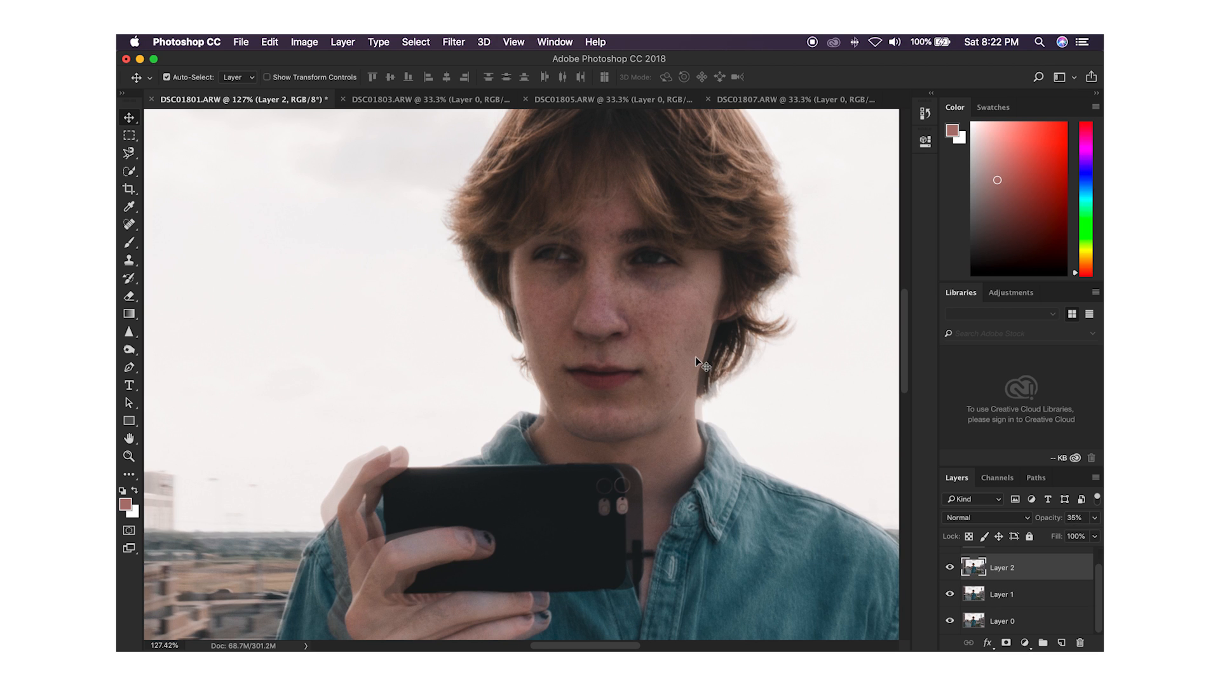
# Step: Restore Layer 2's opacity to 100%, and select and show Layer 3
pyautogui.click(1095, 518)
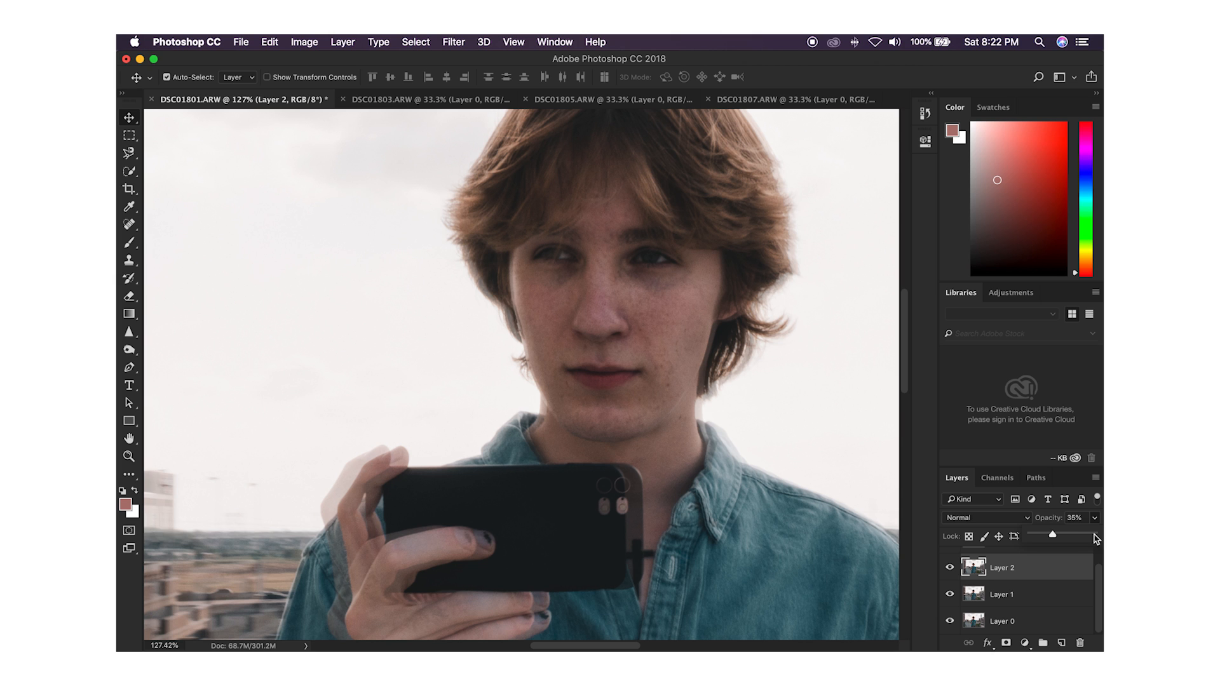
pyautogui.click(1094, 537)
pyautogui.moveTo(1100, 579); pyautogui.dragTo(1100, 567)
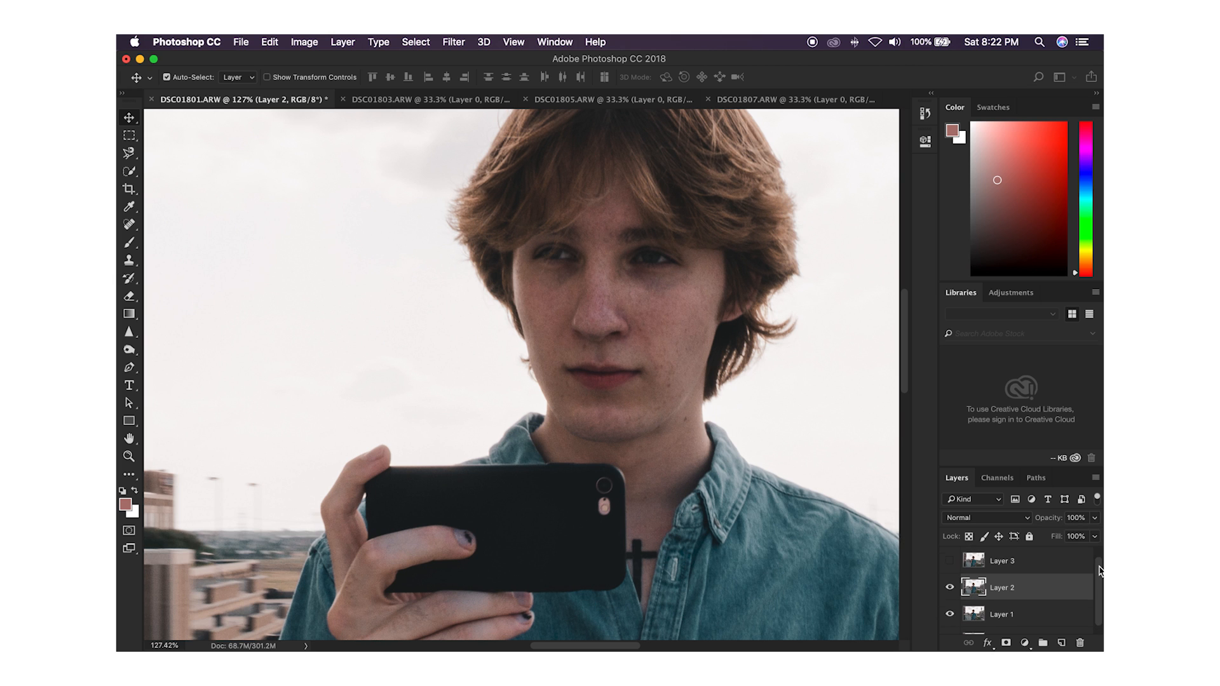
pyautogui.click(999, 562)
pyautogui.click(950, 561)
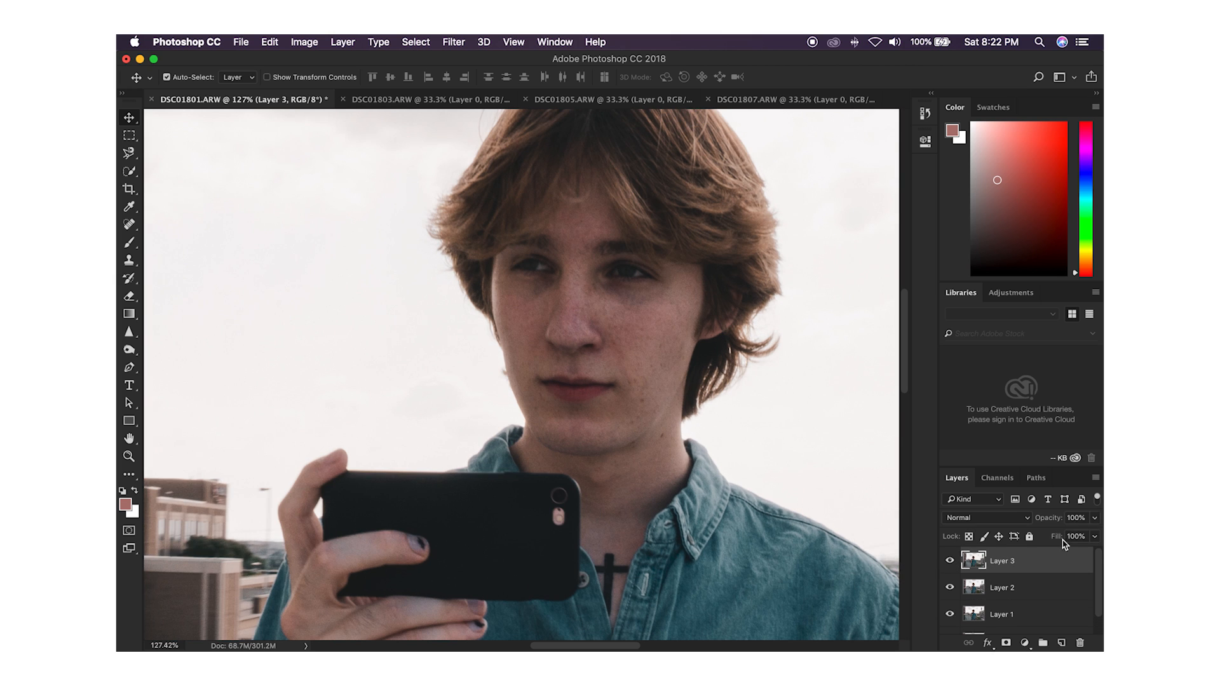
# Step: Set Layer 3's opacity to 41%
pyautogui.click(1095, 518)
pyautogui.click(1052, 537)
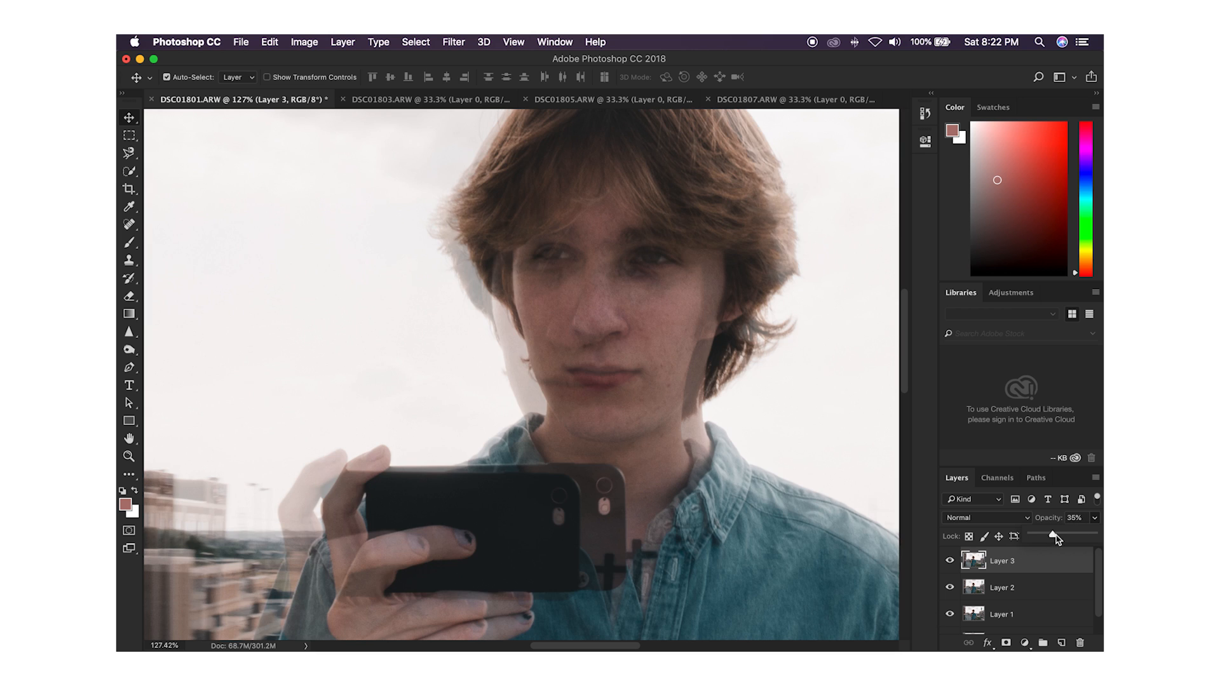
pyautogui.moveTo(1061, 537); pyautogui.dragTo(1064, 541)
# Step: Move and nudge Layer 3 so its face lines up with the face in Layer 2
pyautogui.moveTo(680, 367); pyautogui.dragTo(700, 349)
pyautogui.press('Right')
pyautogui.press('Right')
pyautogui.press('Right')
pyautogui.press('Right')
pyautogui.press('Right')
pyautogui.press('Right')
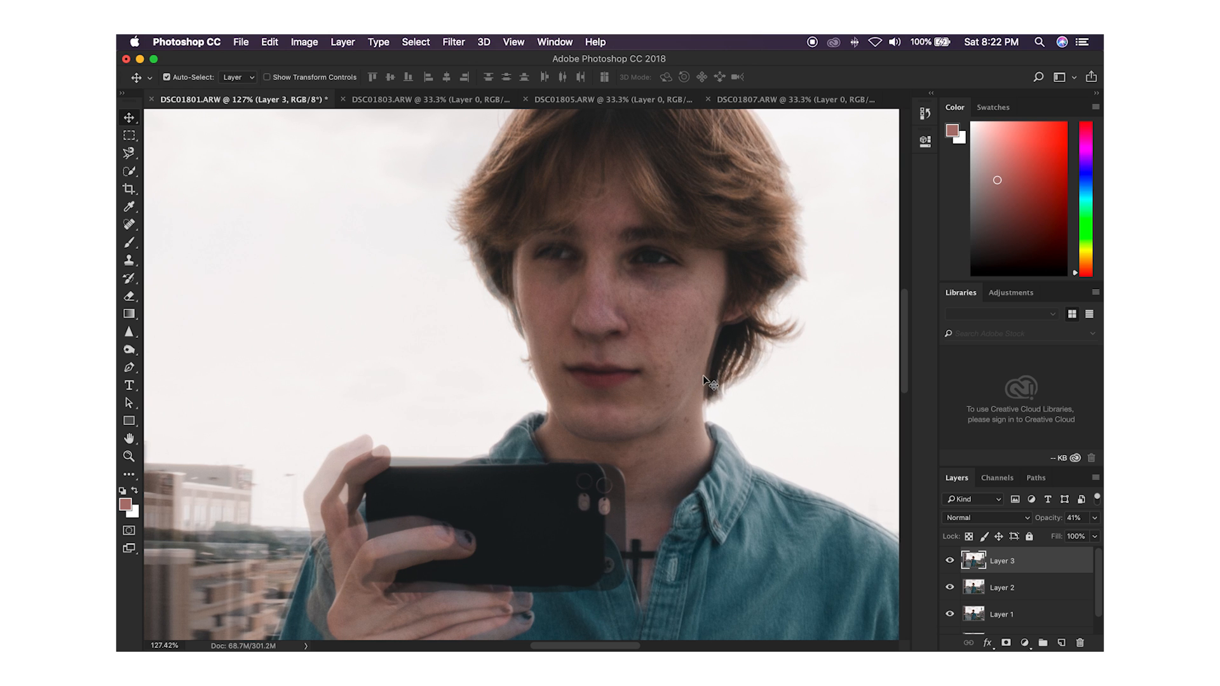
pyautogui.press('Left')
pyautogui.press('Left')
pyautogui.press('Right')
pyautogui.press('Up')
pyautogui.press('Up')
pyautogui.press('Up')
pyautogui.press('Up')
pyautogui.press('Down')
pyautogui.press('Down')
pyautogui.press('Down')
pyautogui.press('Down')
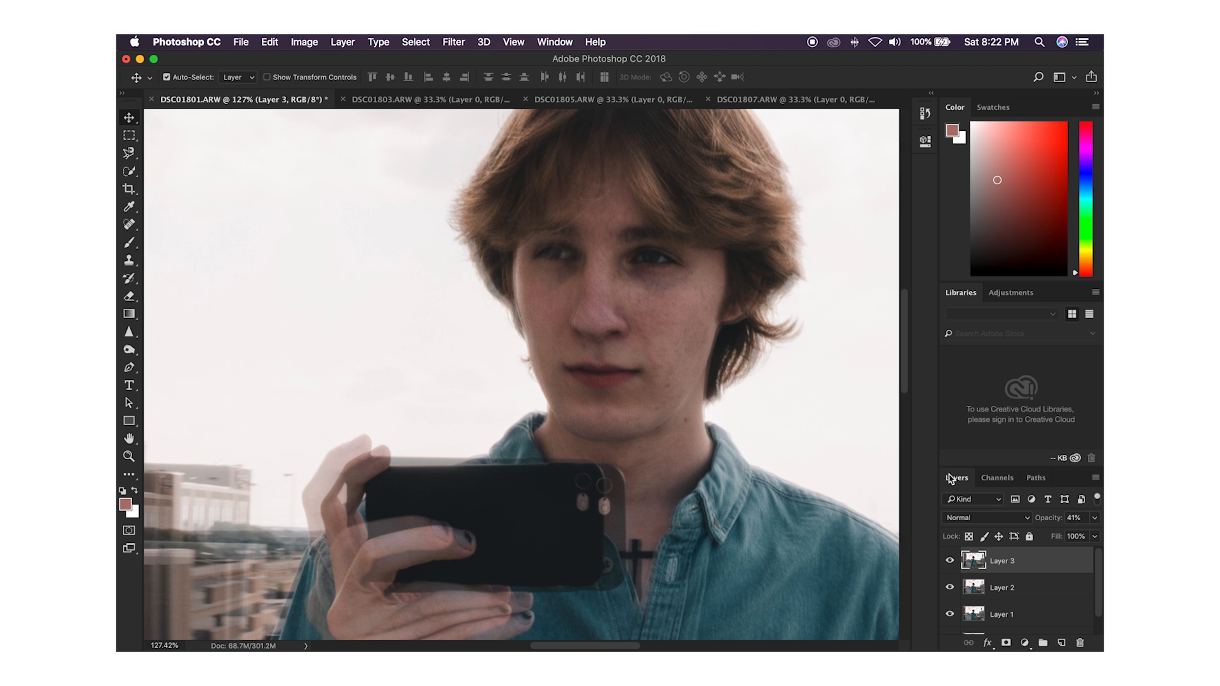
# Step: Restore Layer 3's opacity to 100% and zoom out to 29.5% to show the whole image
pyautogui.click(1094, 520)
pyautogui.moveTo(1085, 537); pyautogui.dragTo(1095, 539)
pyautogui.moveTo(1100, 594); pyautogui.dragTo(1098, 552)
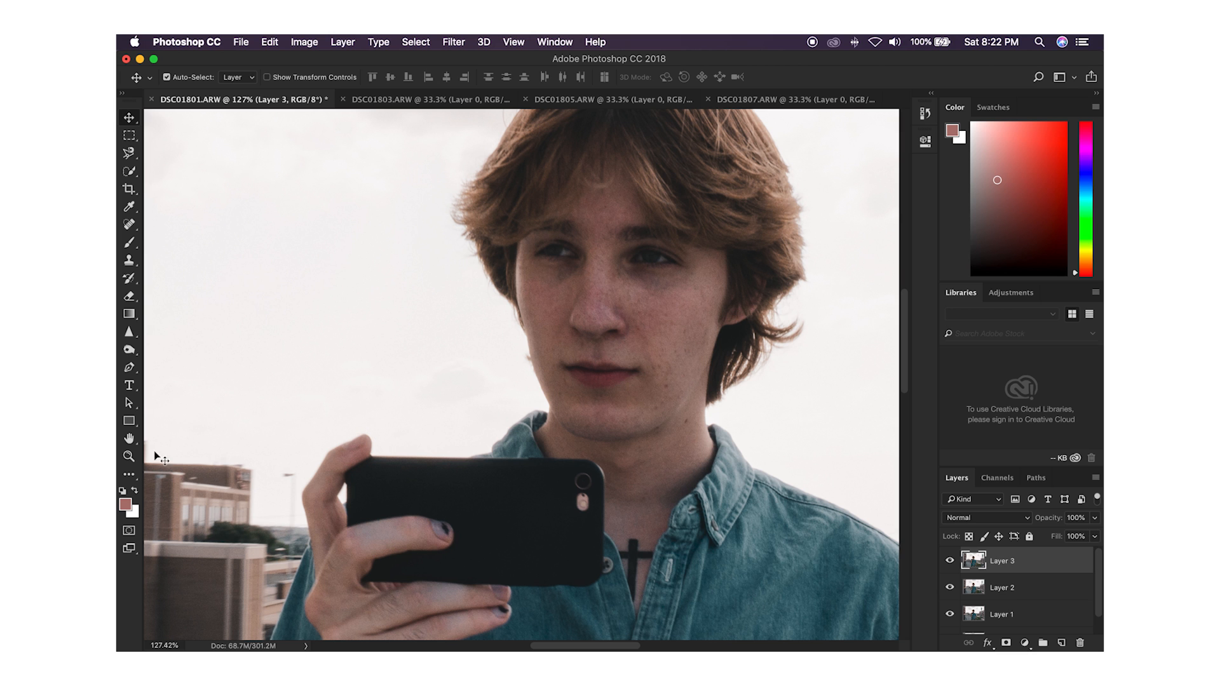
pyautogui.click(132, 457)
pyautogui.moveTo(462, 405); pyautogui.dragTo(254, 405)
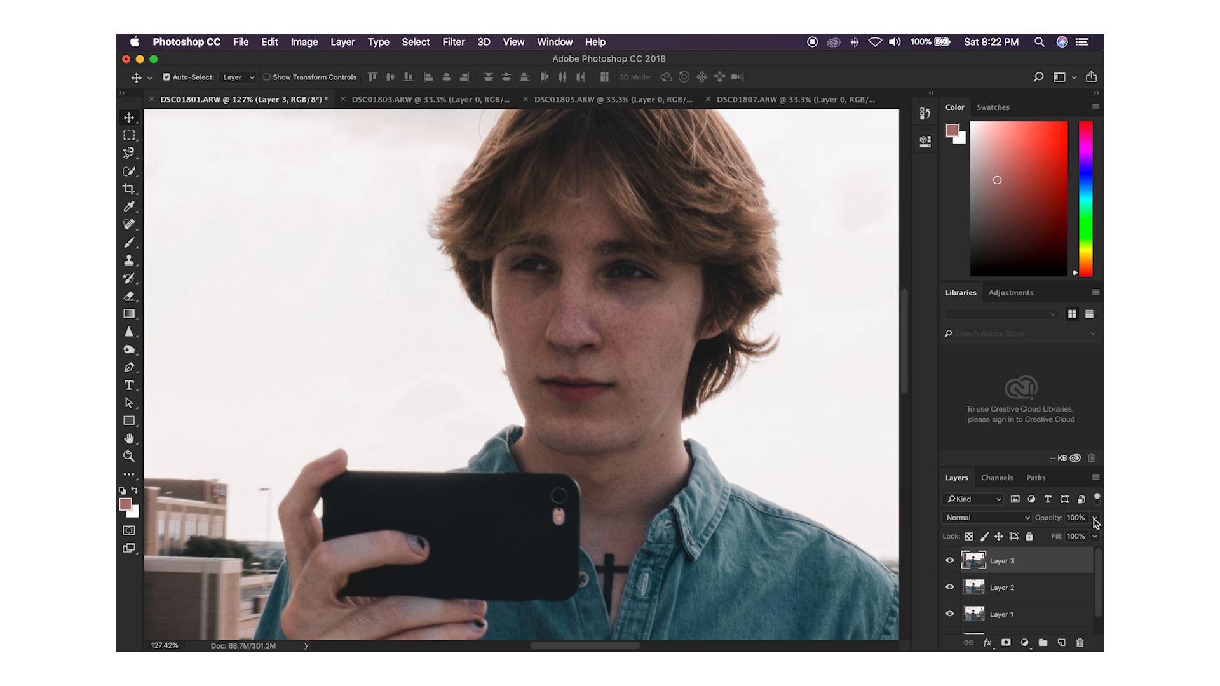
# Step: Lower Layer 3's opacity to 41% and shift it right until its face overlaps the one below
pyautogui.click(1095, 518)
pyautogui.moveTo(1057, 536); pyautogui.dragTo(1058, 537)
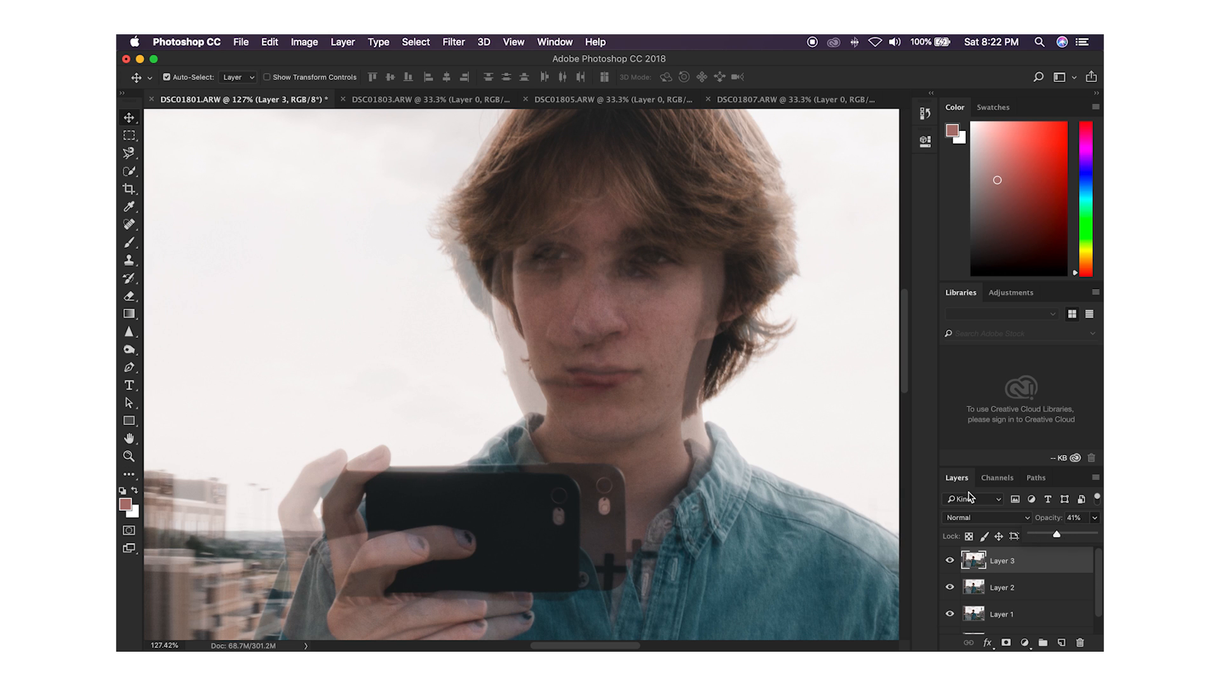
pyautogui.moveTo(711, 370); pyautogui.dragTo(700, 348)
pyautogui.press('Right')
pyautogui.press('Right')
pyautogui.press('Right')
pyautogui.press('Right')
pyautogui.press('Right')
pyautogui.press('Right')
pyautogui.press('Right')
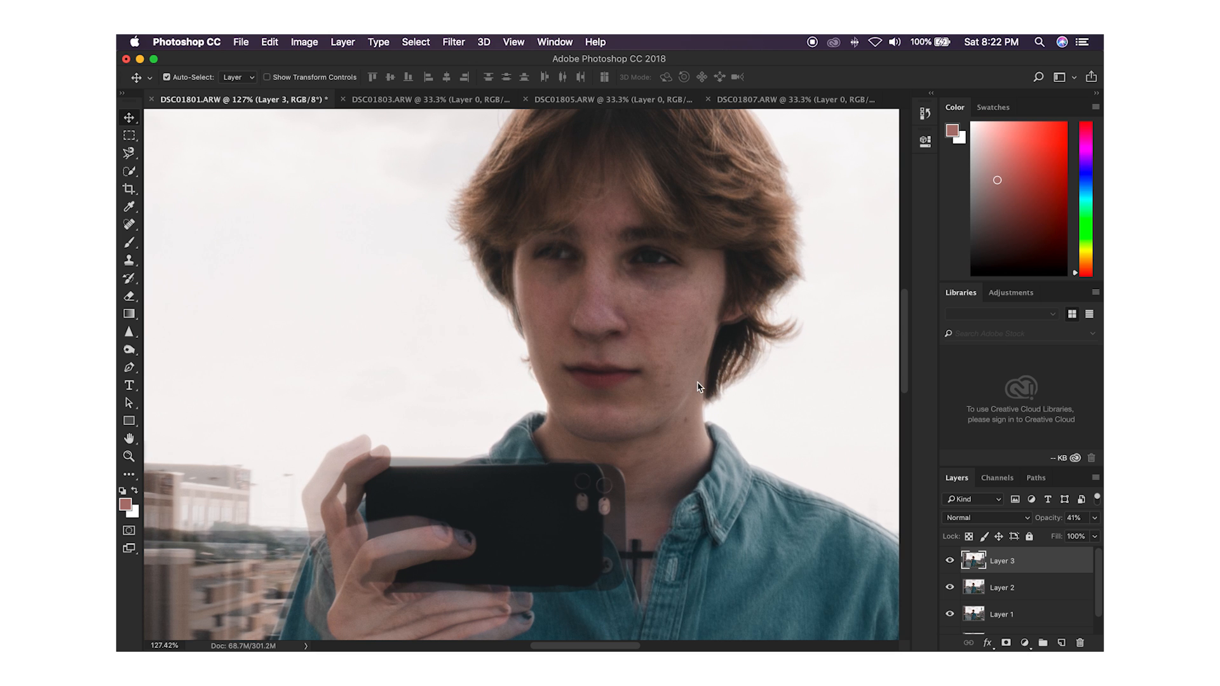
pyautogui.press('Right')
pyautogui.press('Right')
pyautogui.press('Right')
pyautogui.press('Right')
# Step: Fine-tune Layer 3's vertical position so its eyes and mouth coincide with those in Layer 2
pyautogui.press('Up')
pyautogui.press('Up')
pyautogui.press('Up')
pyautogui.press('Up')
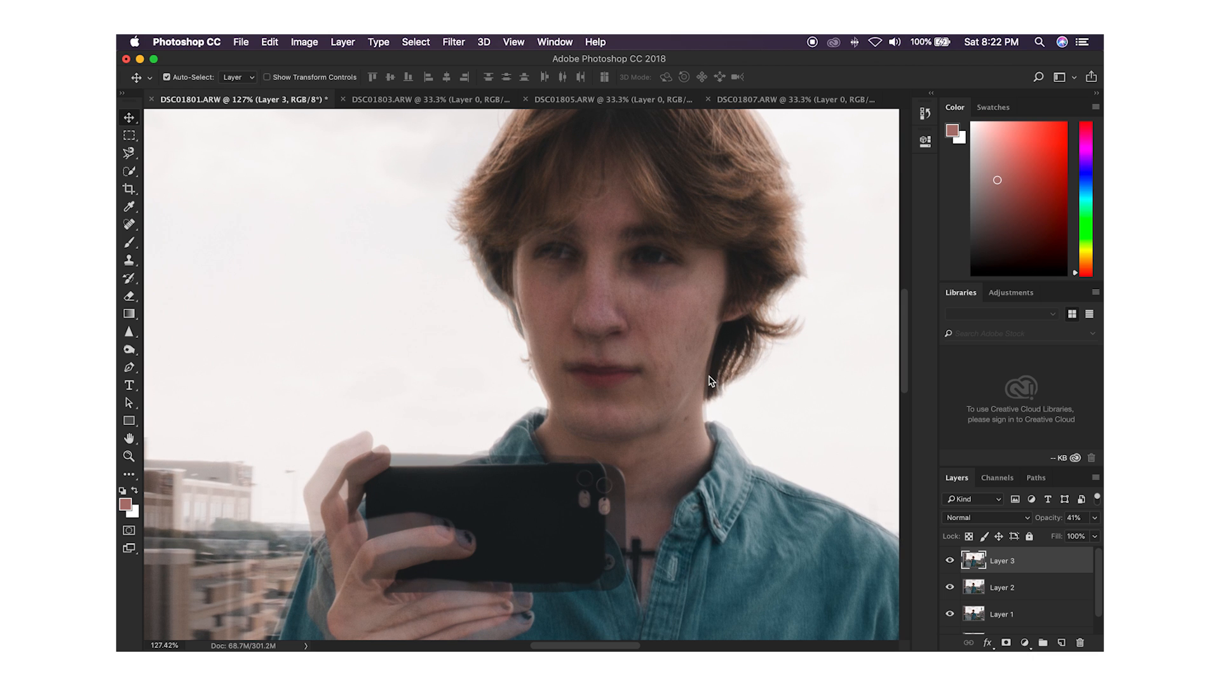
pyautogui.press('Down')
pyautogui.press('Down')
pyautogui.press('Down')
pyautogui.press('Down')
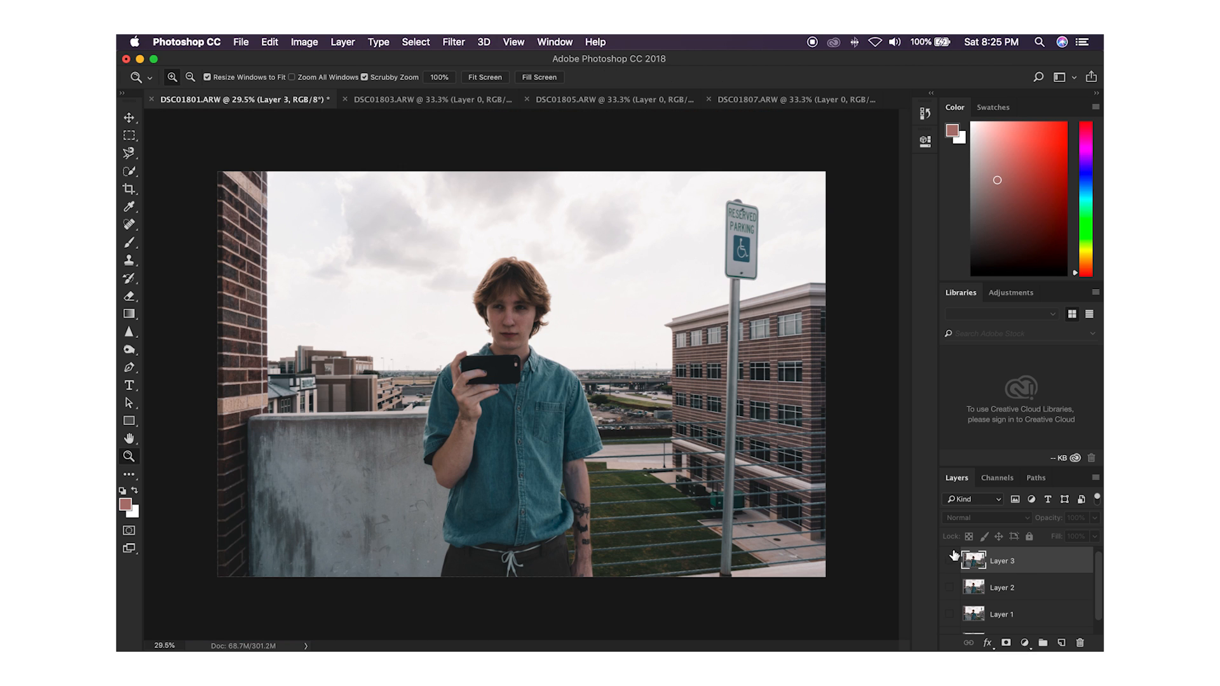
# Step: Switch Layers 1, 2 and 3 off and on in sequence to preview the motion between the aligned photos
pyautogui.click(949, 561)
pyautogui.click(950, 587)
pyautogui.click(950, 614)
pyautogui.click(951, 616)
pyautogui.click(951, 588)
pyautogui.click(950, 562)
pyautogui.click(951, 616)
pyautogui.click(951, 588)
pyautogui.click(950, 562)
pyautogui.click(950, 587)
pyautogui.click(951, 613)
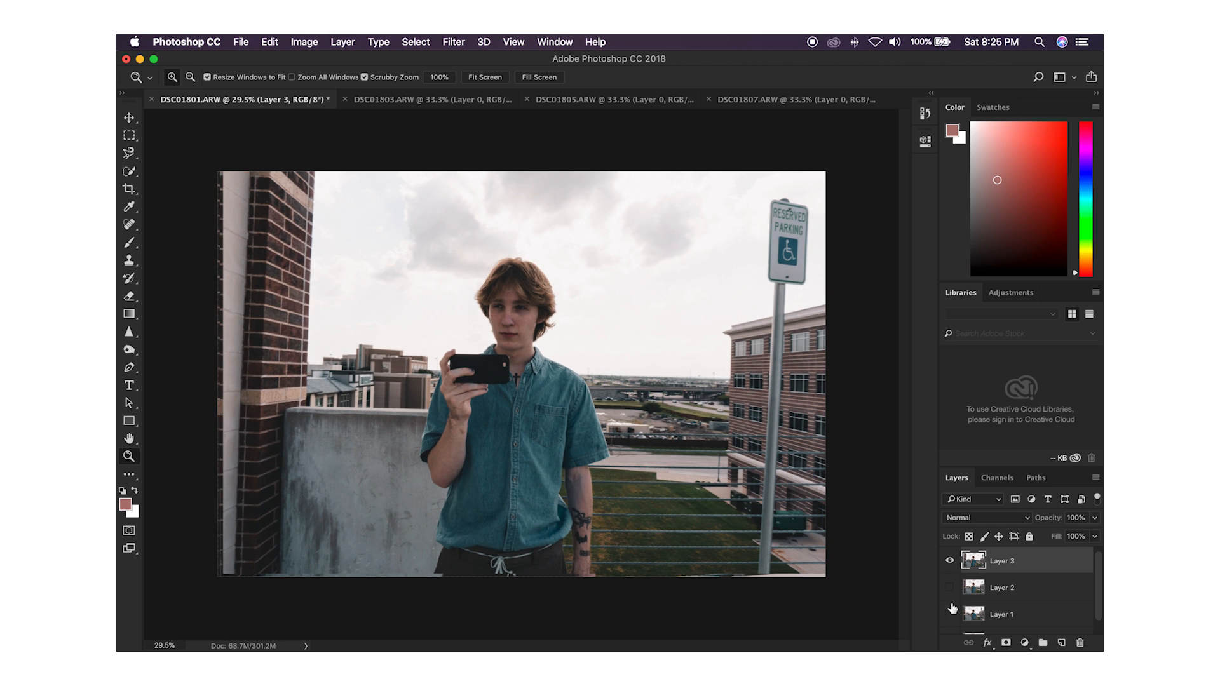
pyautogui.click(949, 563)
pyautogui.click(950, 587)
pyautogui.click(951, 614)
pyautogui.click(951, 615)
pyautogui.click(951, 613)
pyautogui.click(951, 592)
pyautogui.click(949, 586)
pyautogui.click(950, 563)
pyautogui.click(950, 563)
pyautogui.click(949, 587)
pyautogui.click(950, 615)
pyautogui.click(950, 613)
pyautogui.click(950, 588)
pyautogui.click(950, 563)
pyautogui.click(950, 563)
pyautogui.click(951, 588)
pyautogui.click(951, 615)
pyautogui.click(951, 615)
pyautogui.click(950, 589)
pyautogui.click(950, 561)
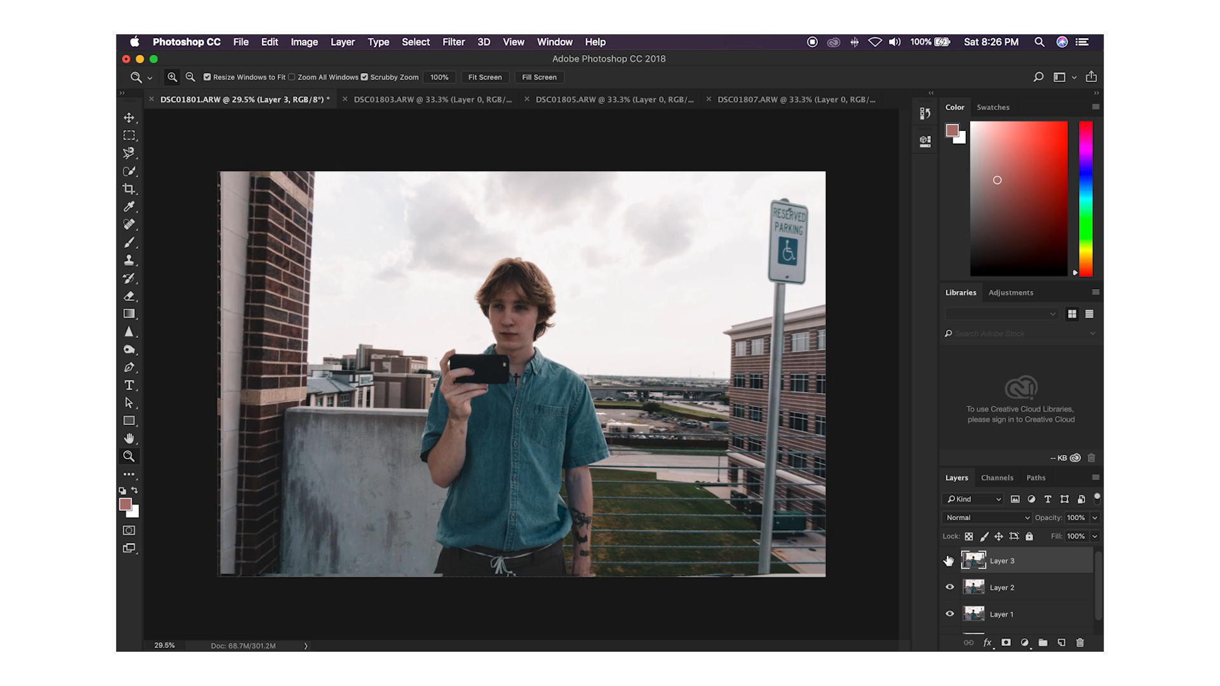
# Step: Crop the document to the 16:9 frame, switching Layers 1, 2 and 3 off and on to check their edges first
pyautogui.click(950, 562)
pyautogui.click(950, 588)
pyautogui.press('c')
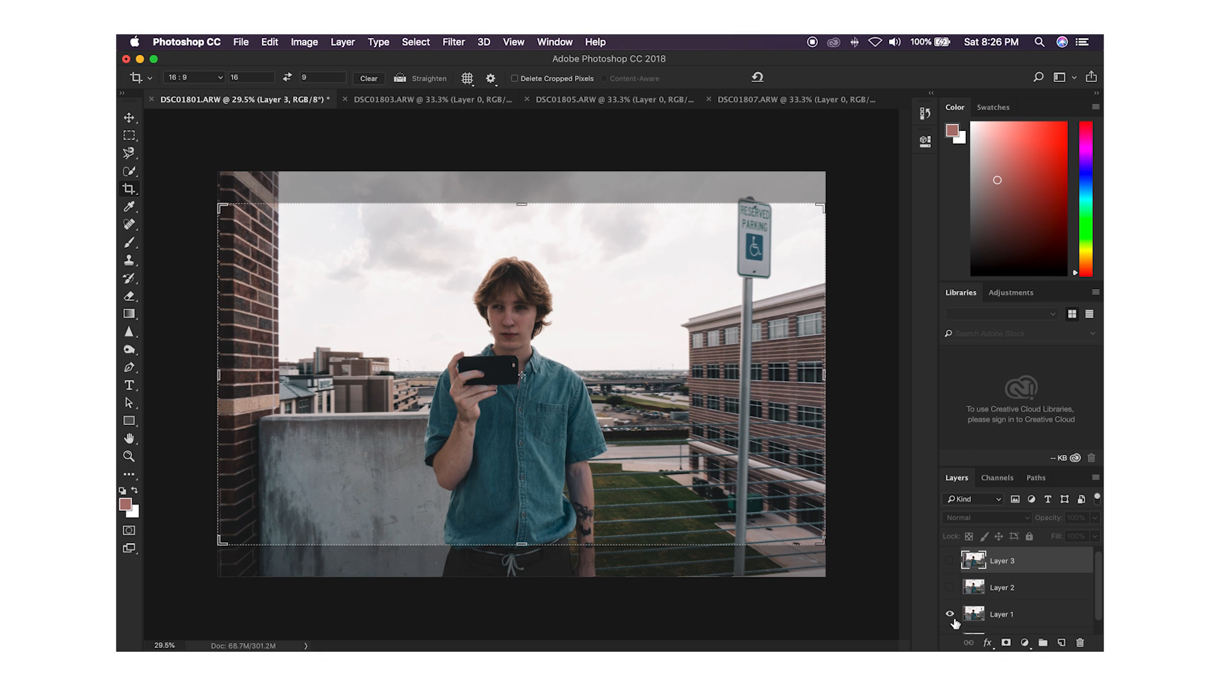
pyautogui.click(949, 615)
pyautogui.click(950, 615)
pyautogui.click(949, 588)
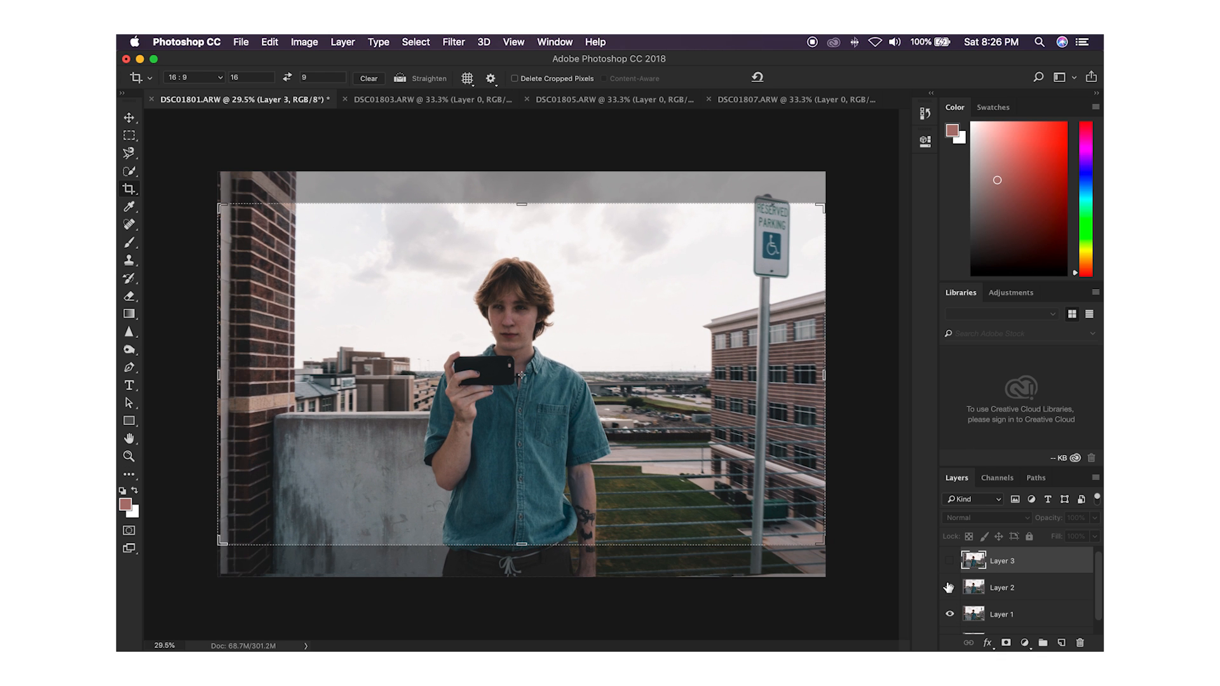
pyautogui.click(950, 561)
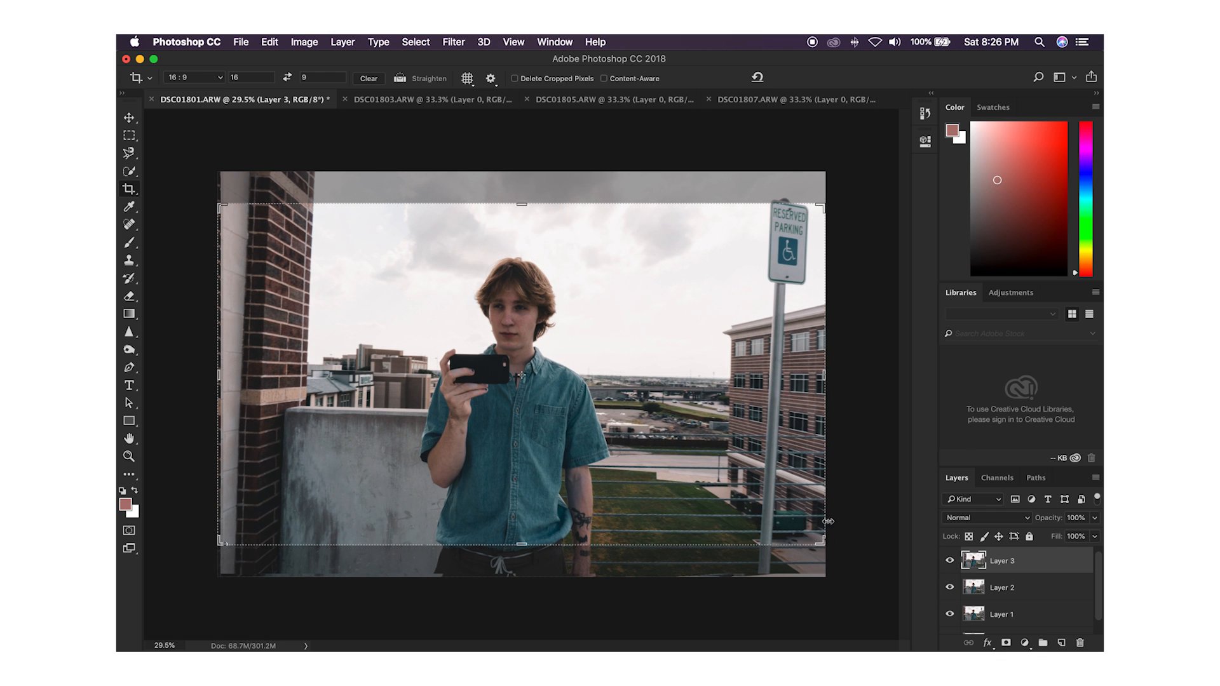
pyautogui.press('Return')
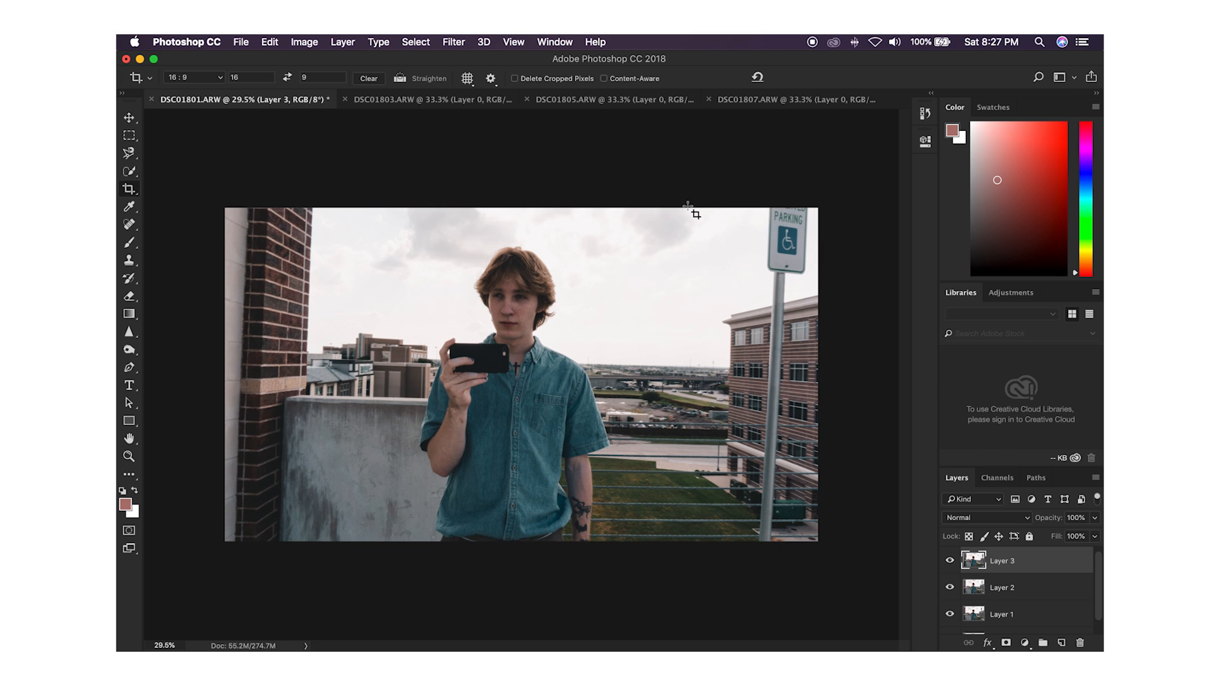
# Step: Switch to the Motion workspace and create a video timeline for the document
pyautogui.click(556, 42)
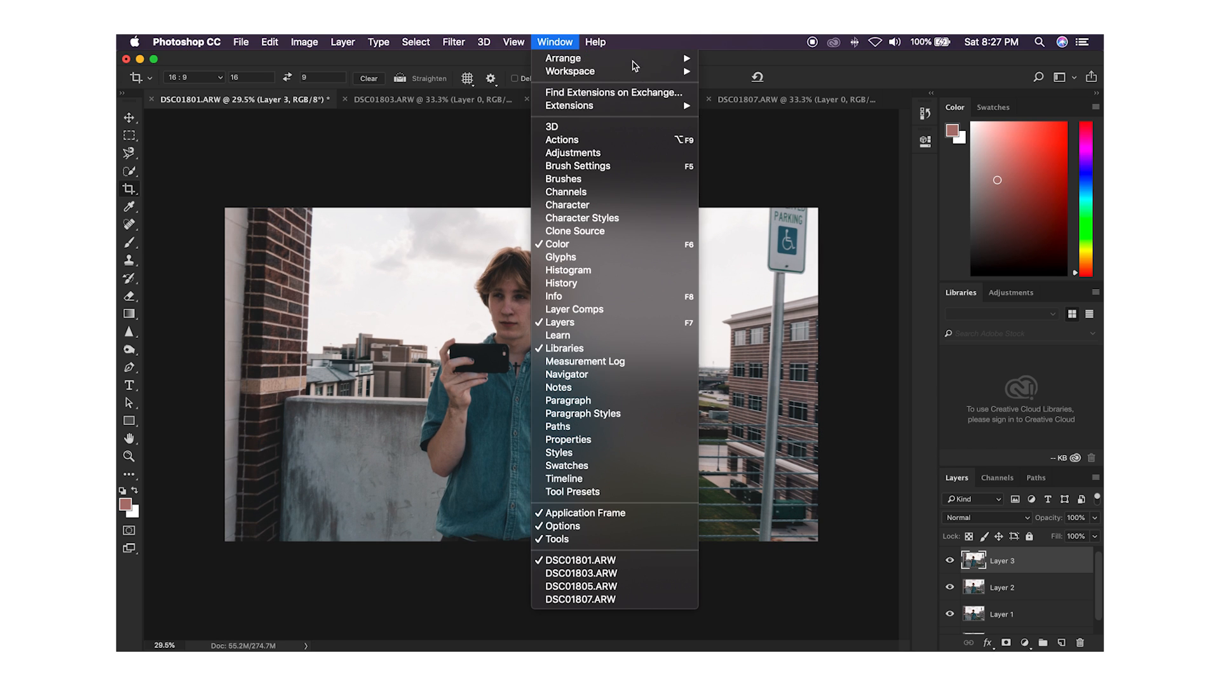
pyautogui.moveTo(631, 73)
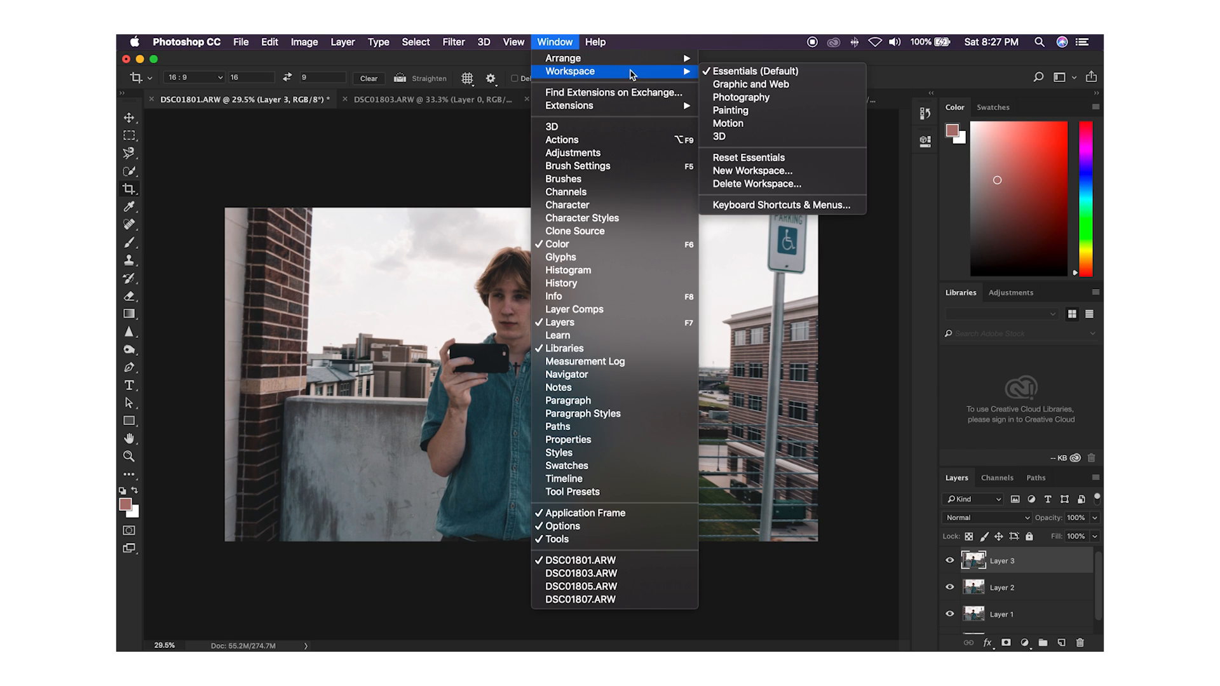
pyautogui.click(734, 123)
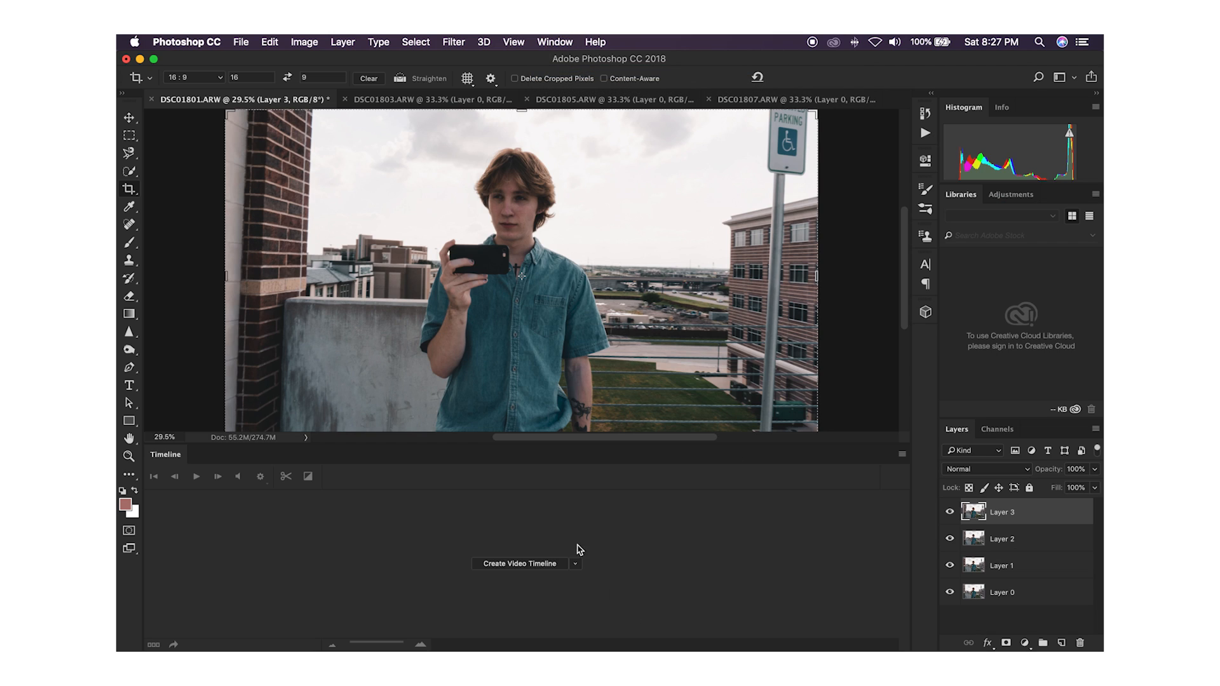
pyautogui.click(524, 569)
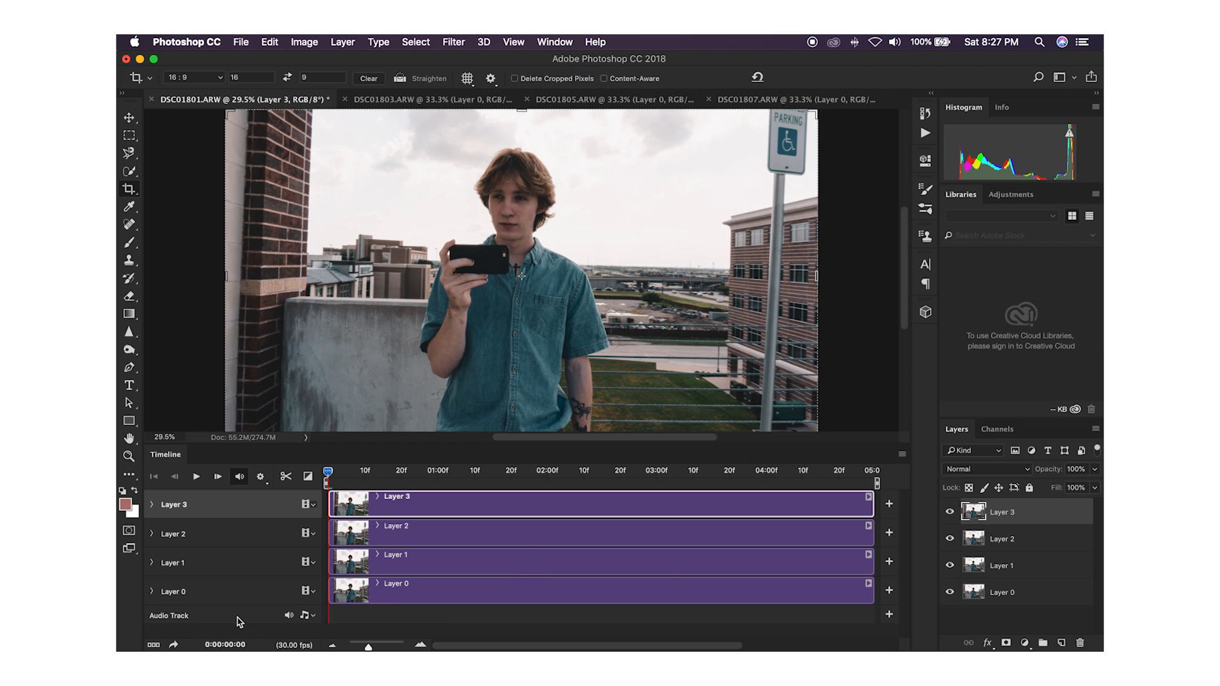
# Step: Convert the video timeline to a frame animation and set the first frame's delay to 0.1 seconds
pyautogui.click(153, 646)
pyautogui.click(168, 625)
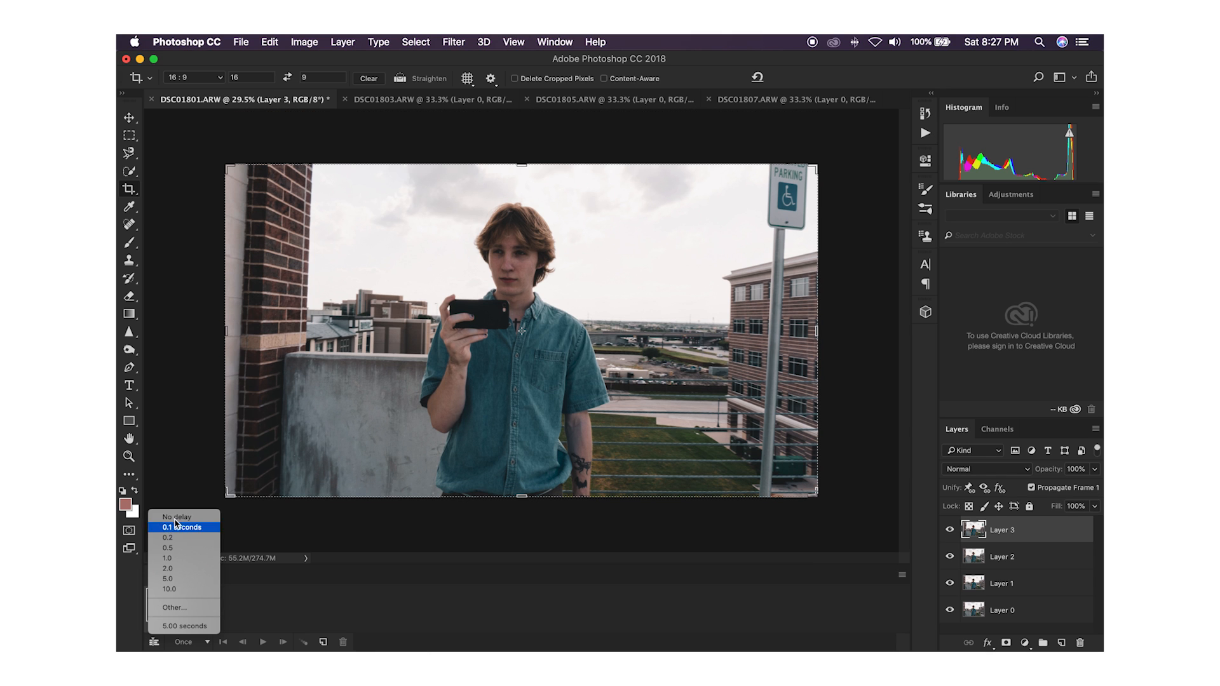
pyautogui.click(176, 527)
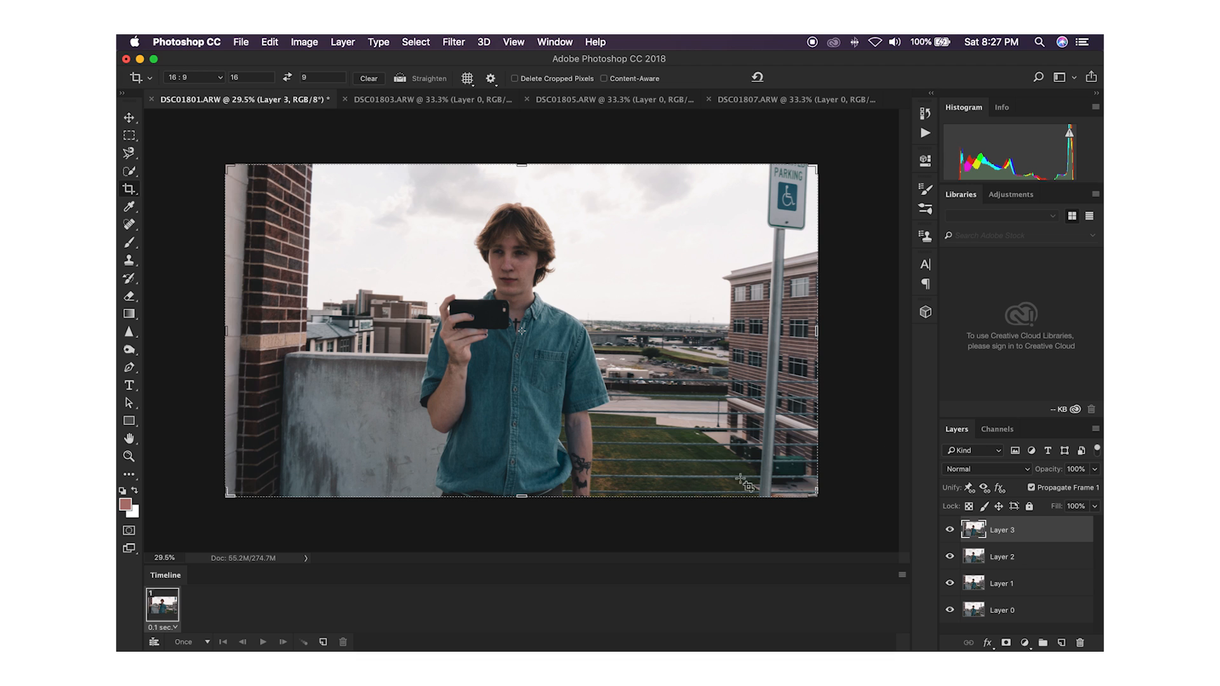
# Step: Add animation frames 2, 3 and 4, hiding Layer 3, Layer 2 and Layer 1 in turn, one more layer per frame
pyautogui.click(324, 643)
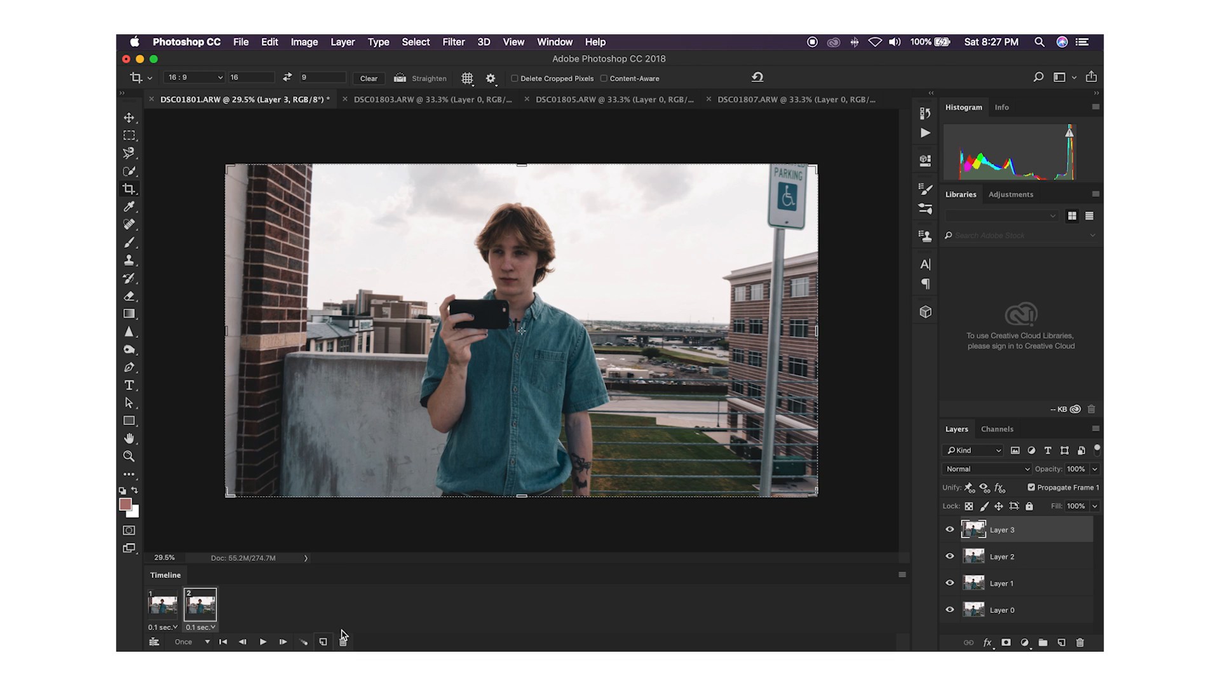
pyautogui.click(950, 531)
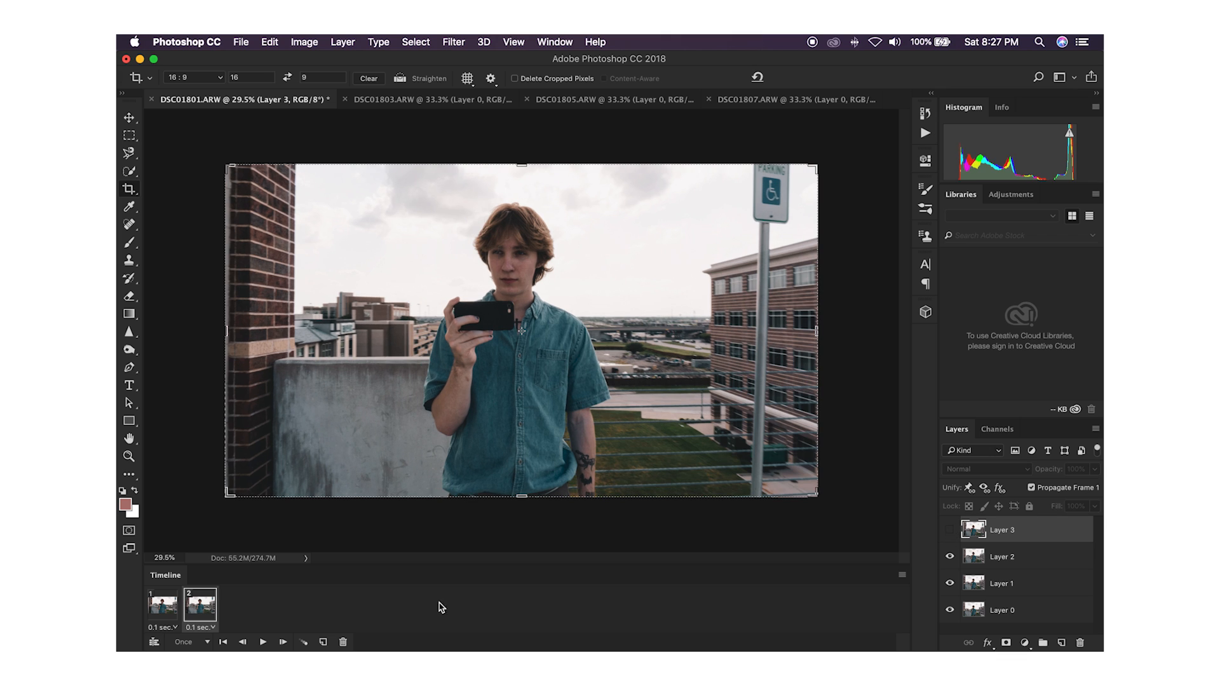
pyautogui.click(324, 643)
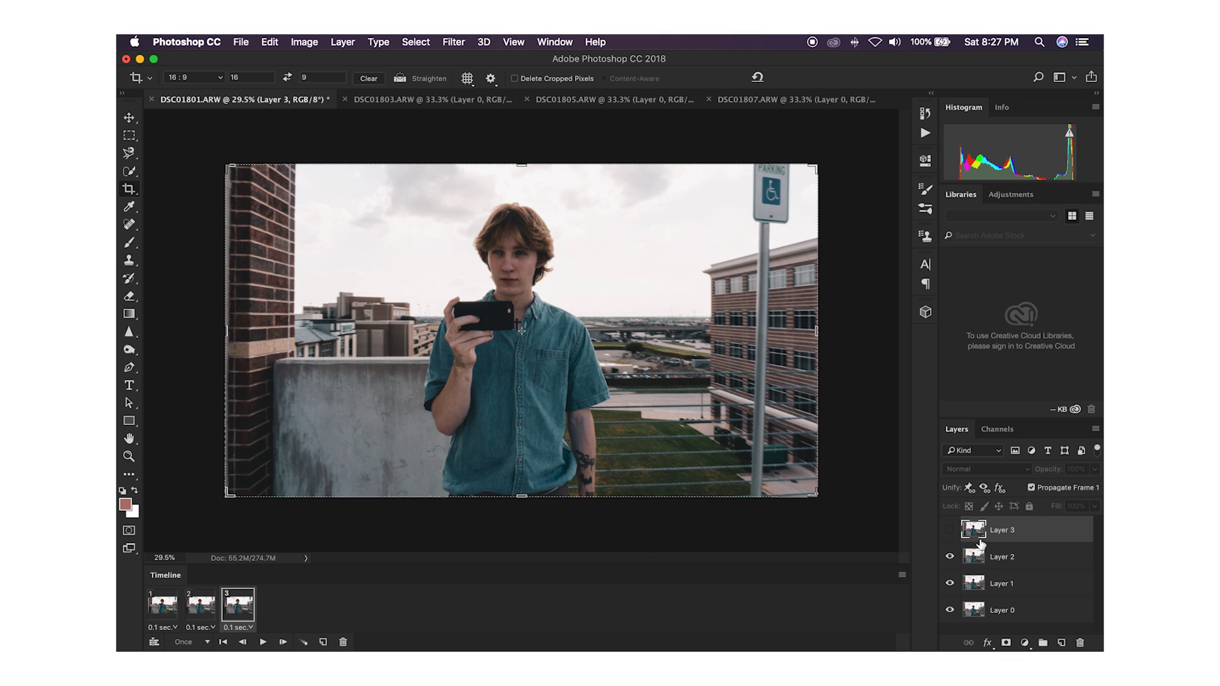
pyautogui.click(949, 558)
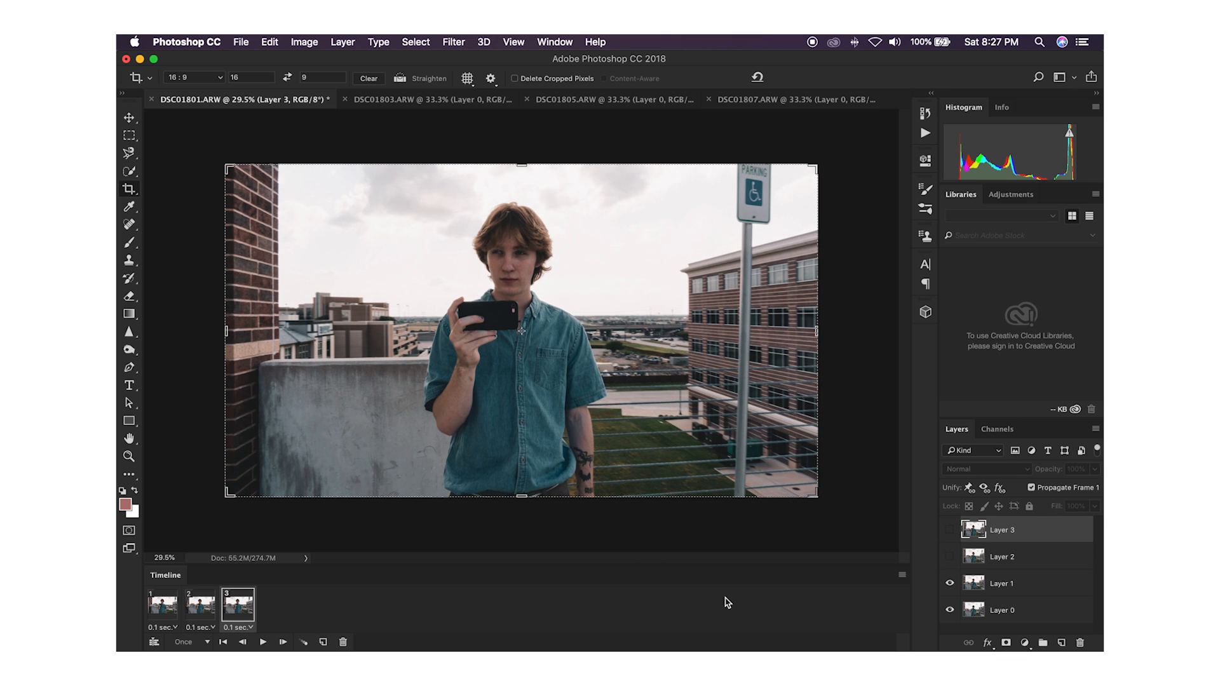
pyautogui.click(322, 643)
pyautogui.click(949, 583)
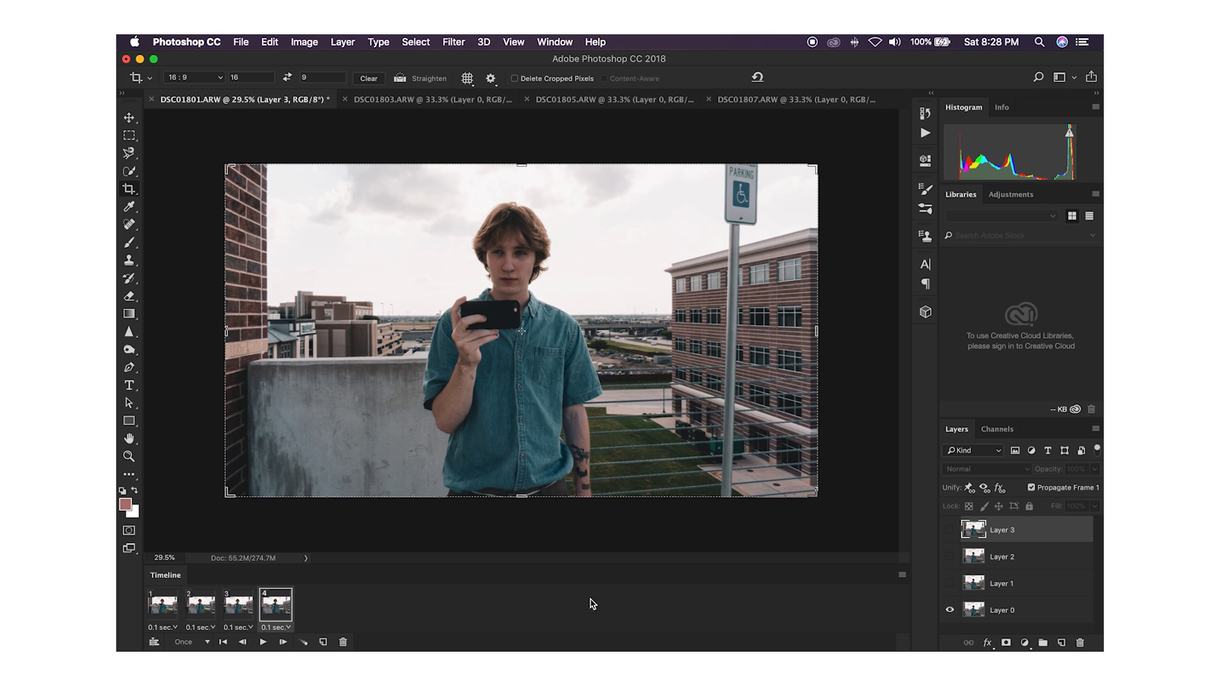
# Step: Add frames 5 and 6 for the return motion, showing Layer 1 again in frame 5 and Layer 2 in frame 6
pyautogui.click(324, 642)
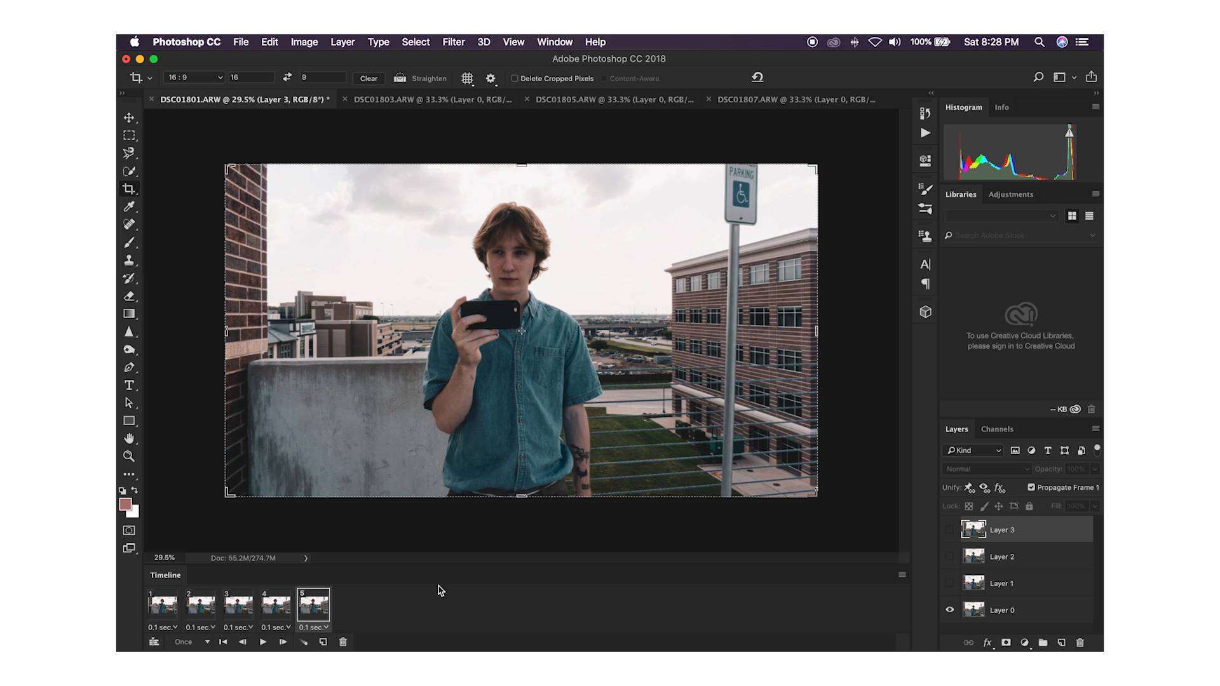
pyautogui.click(950, 585)
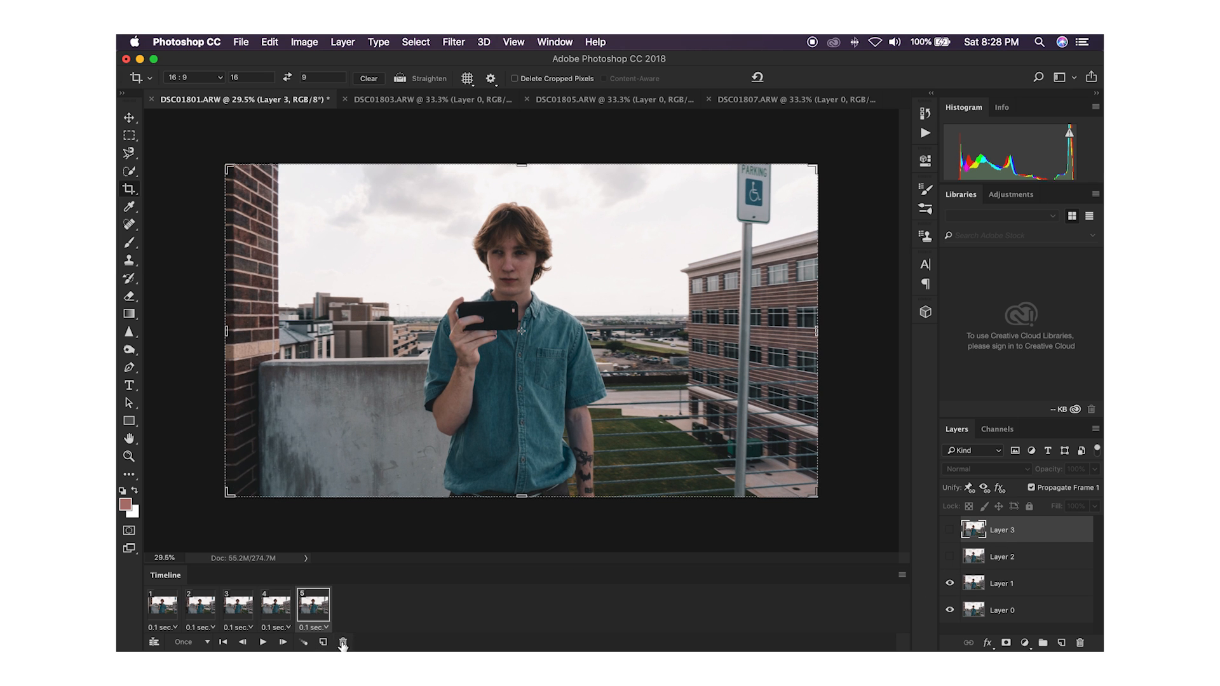
pyautogui.click(322, 642)
pyautogui.click(950, 557)
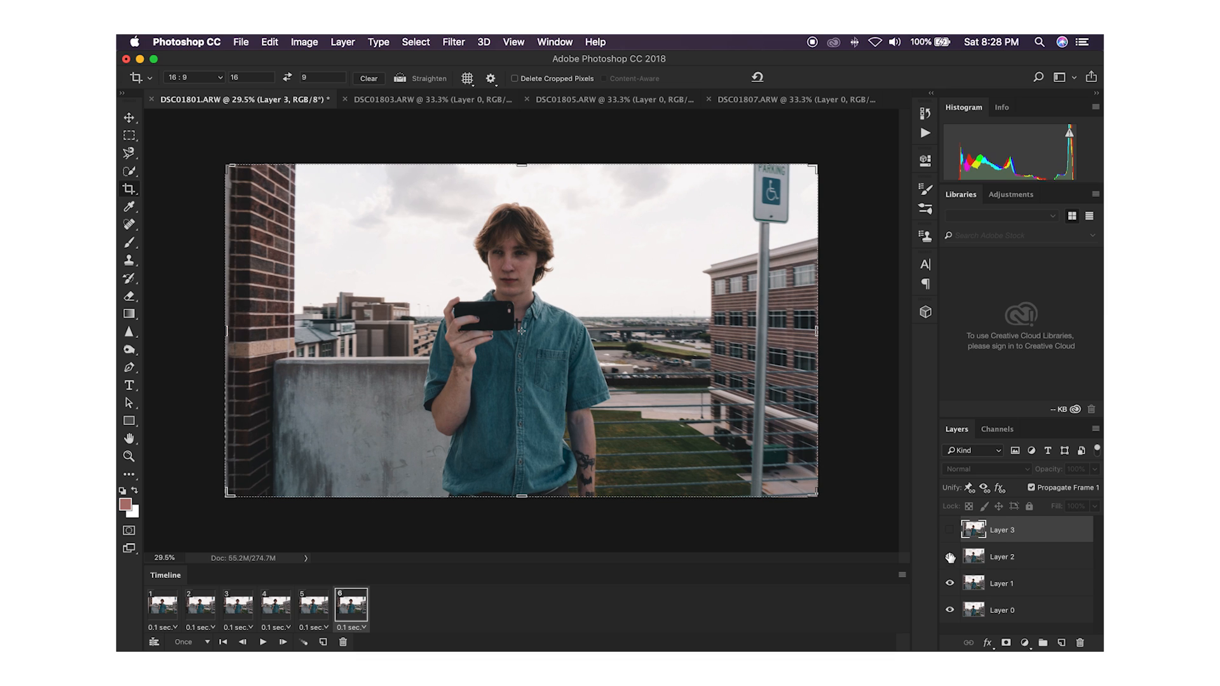
# Step: Set the animation to loop Forever and play it to check the wiggle motion
pyautogui.click(189, 643)
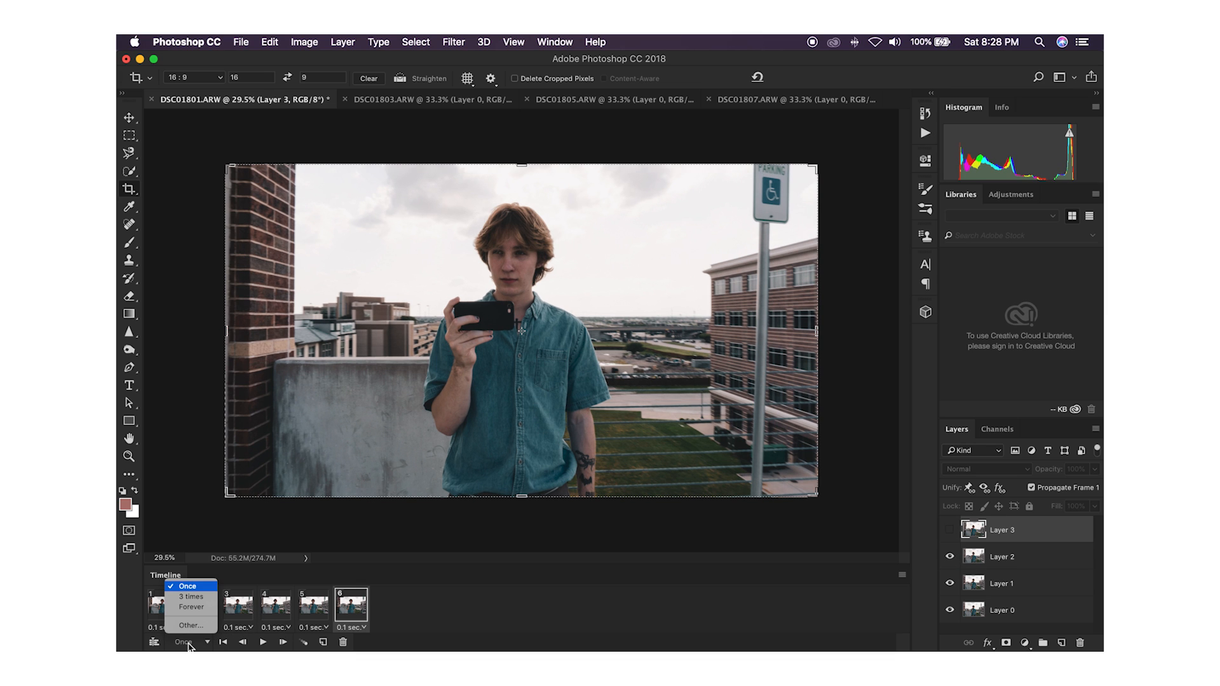
pyautogui.click(191, 607)
pyautogui.click(263, 642)
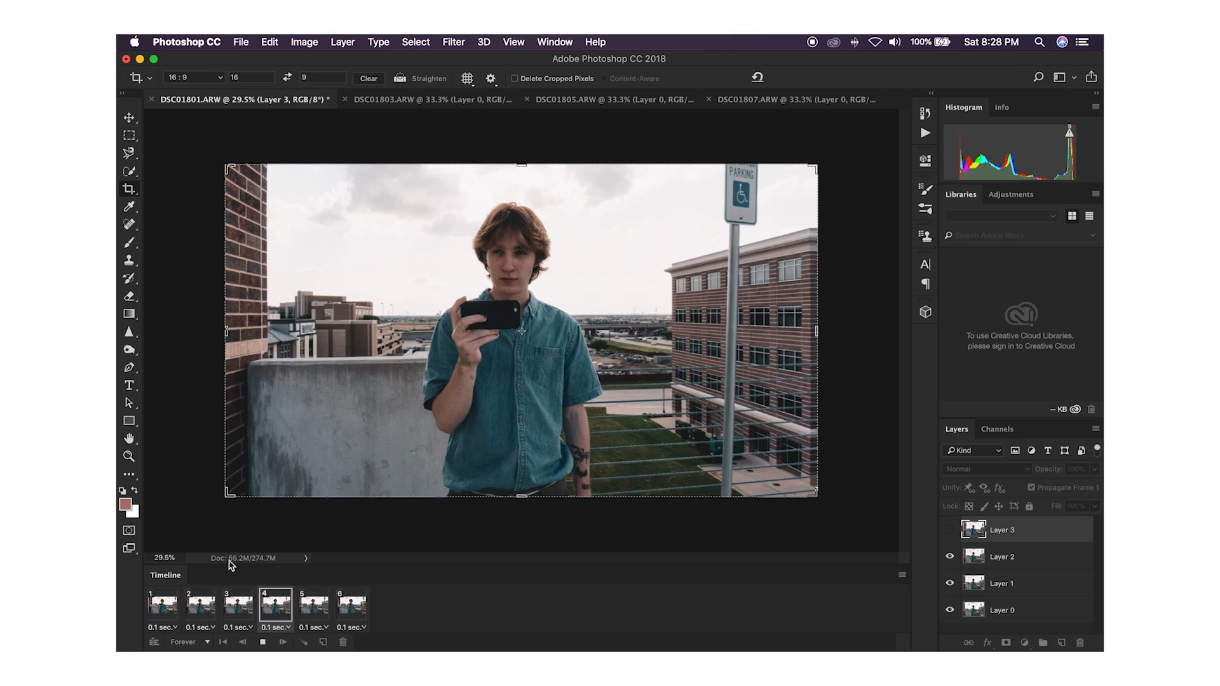
pyautogui.click(264, 642)
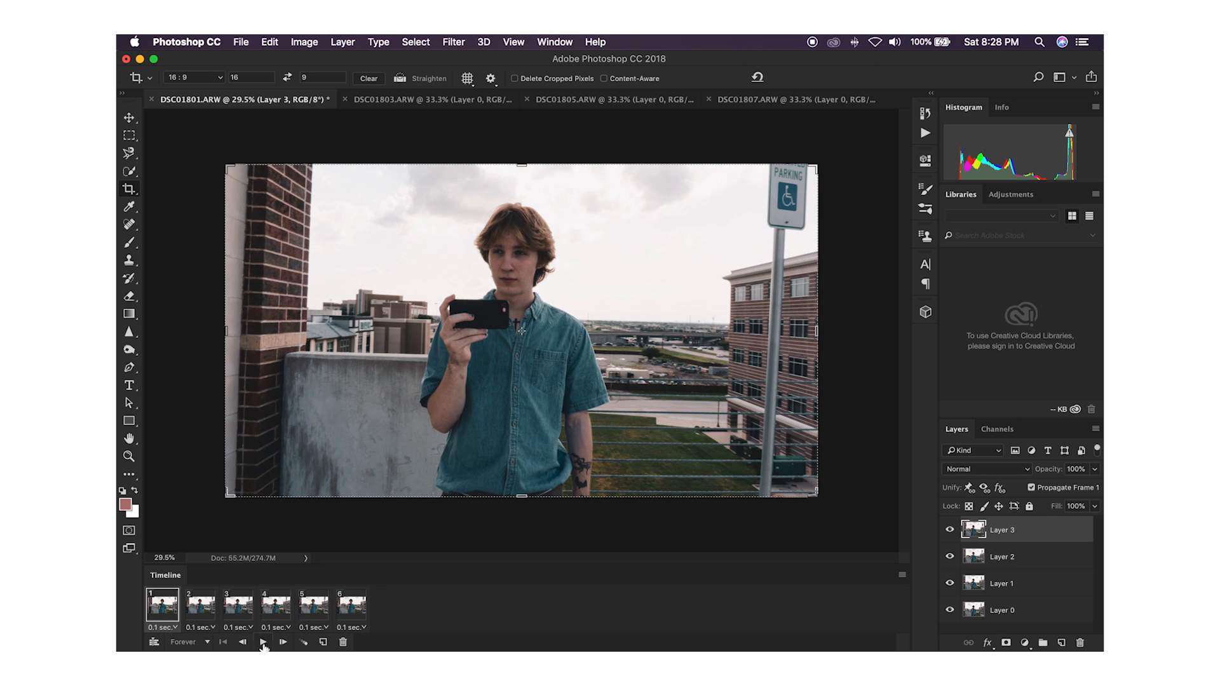
# Step: Set the delay of all six frames to 0.2 seconds and briefly play the animation to judge its speed
pyautogui.click(171, 628)
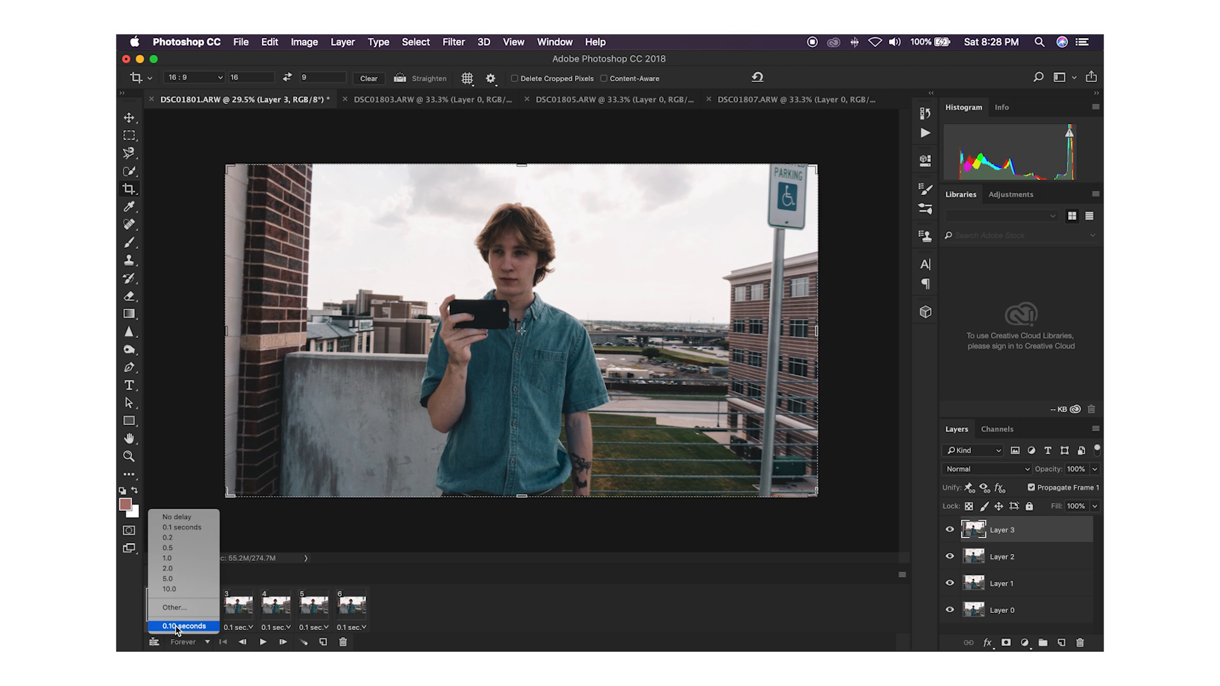
pyautogui.click(326, 504)
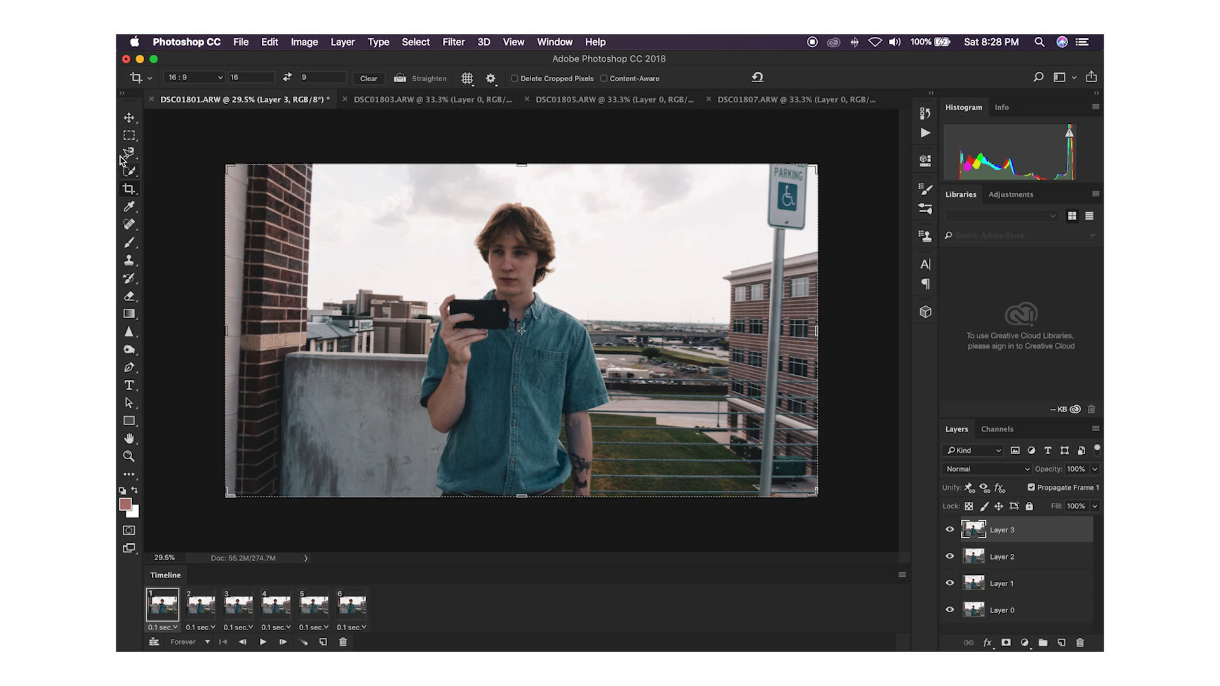
pyautogui.click(129, 117)
pyautogui.click(361, 627)
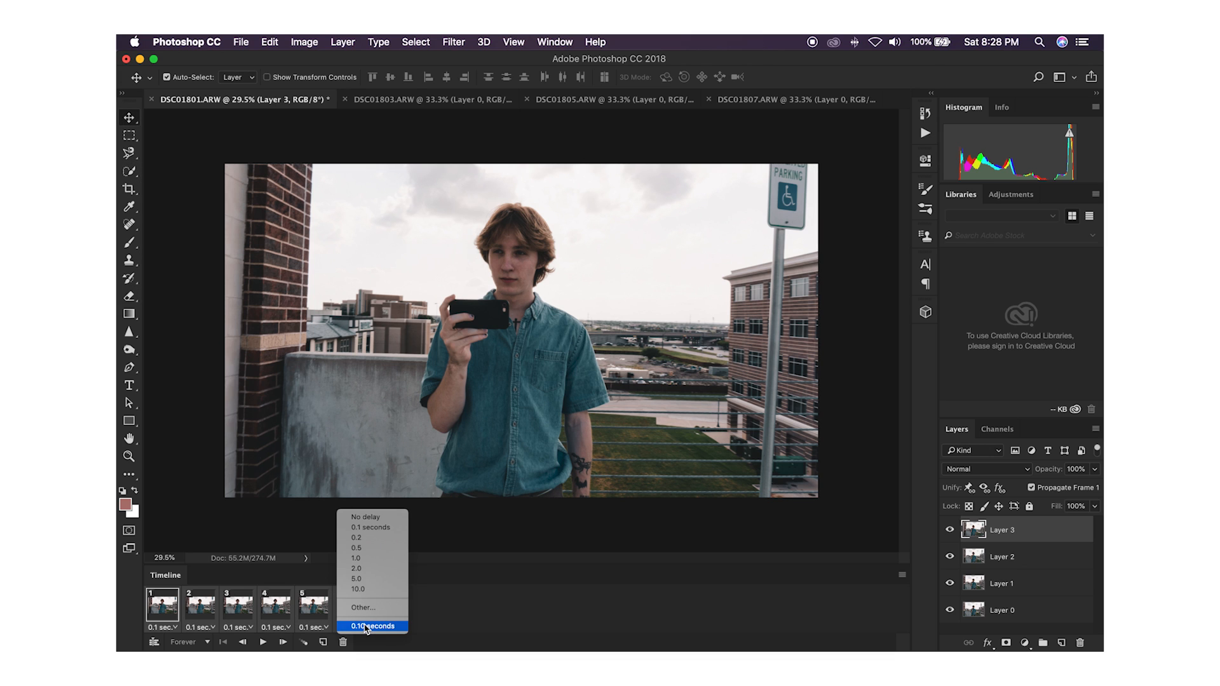
pyautogui.click(365, 539)
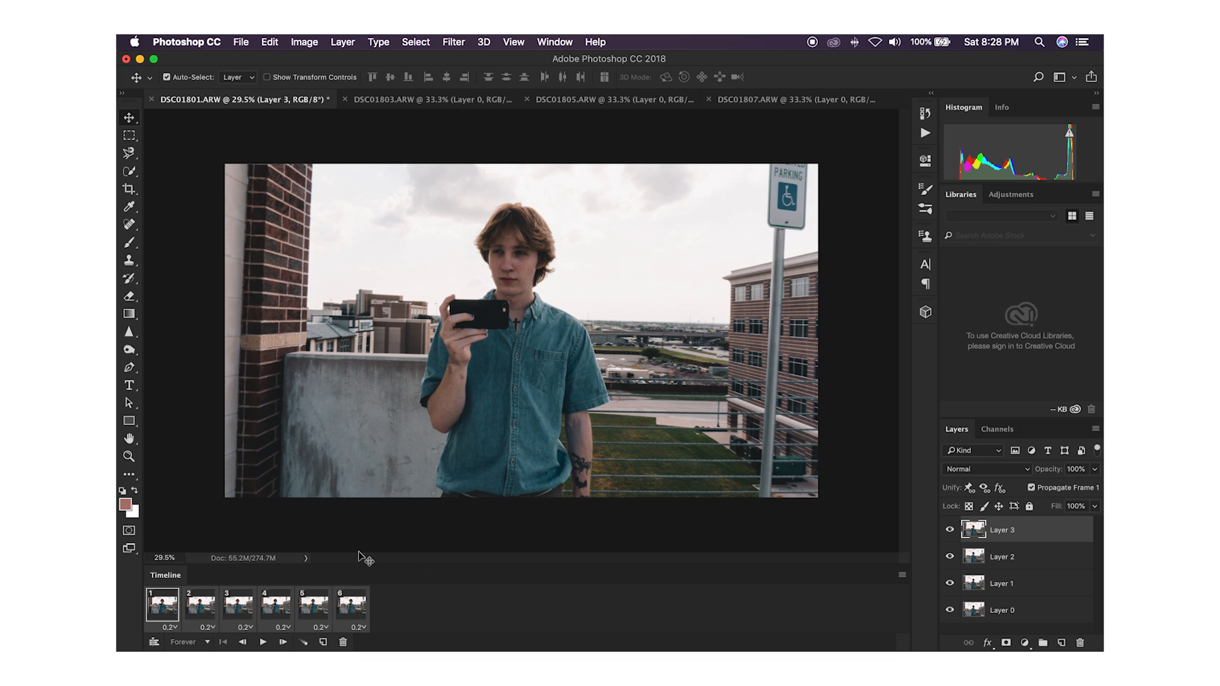
pyautogui.click(262, 641)
pyautogui.click(262, 641)
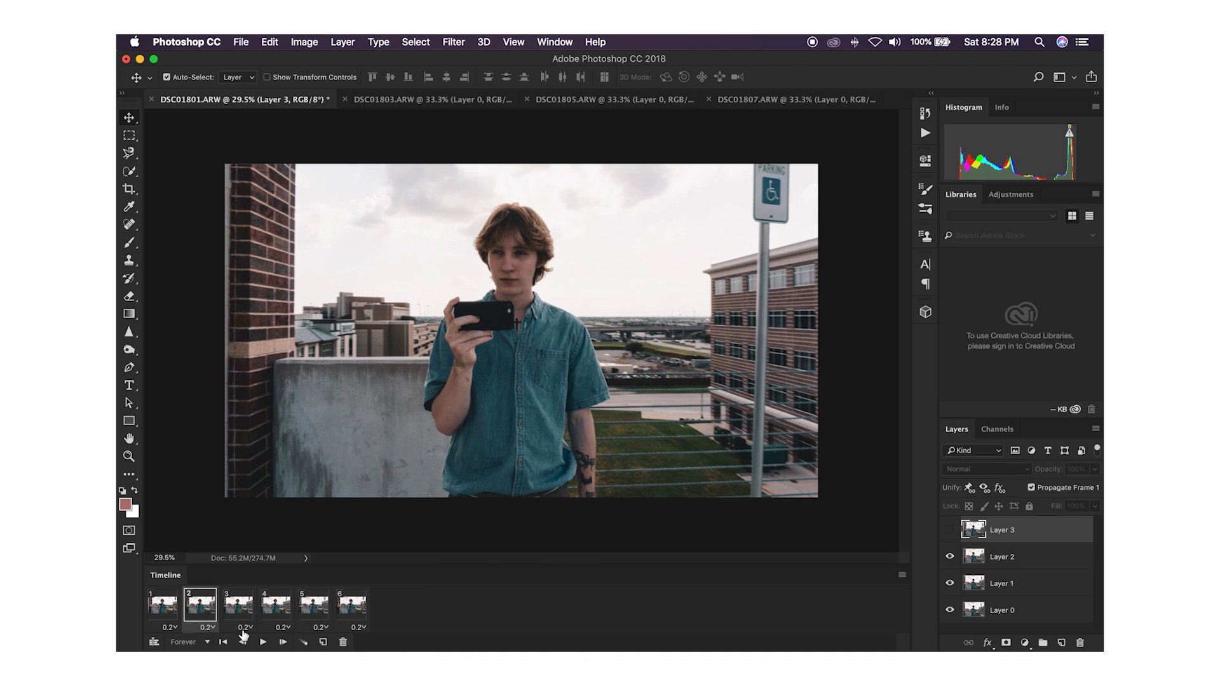
# Step: Set a custom delay of 0.18 seconds for all six frames and play the animation
pyautogui.click(168, 614)
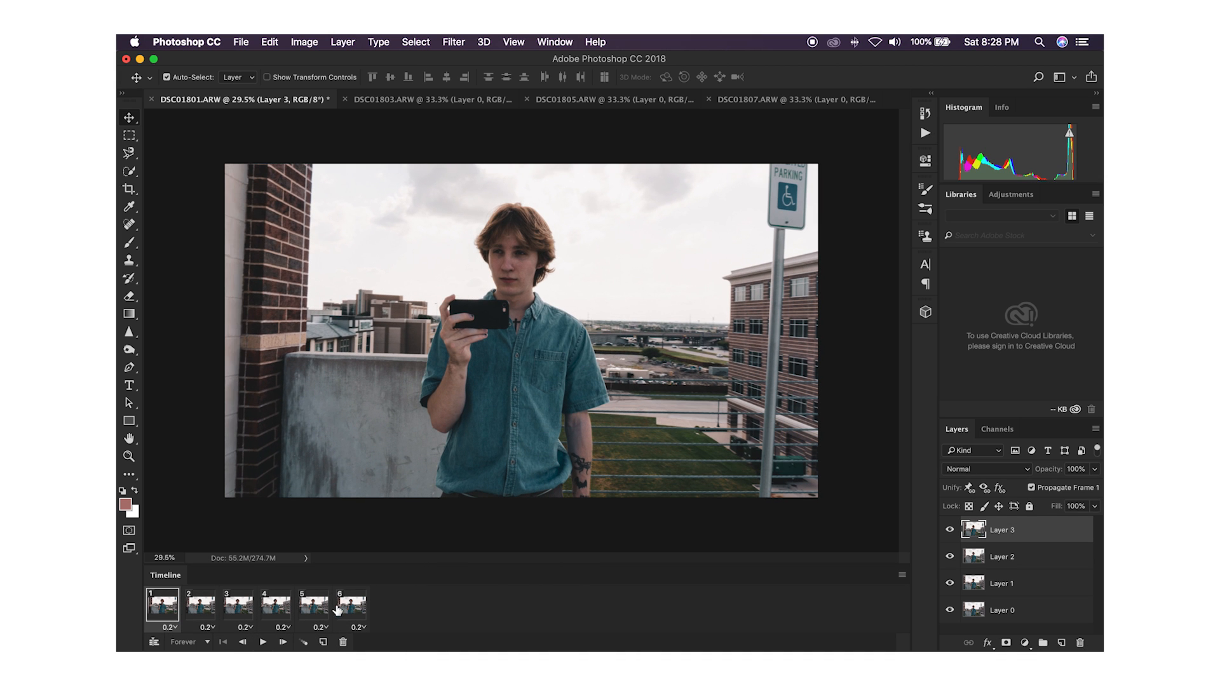
pyautogui.click(361, 628)
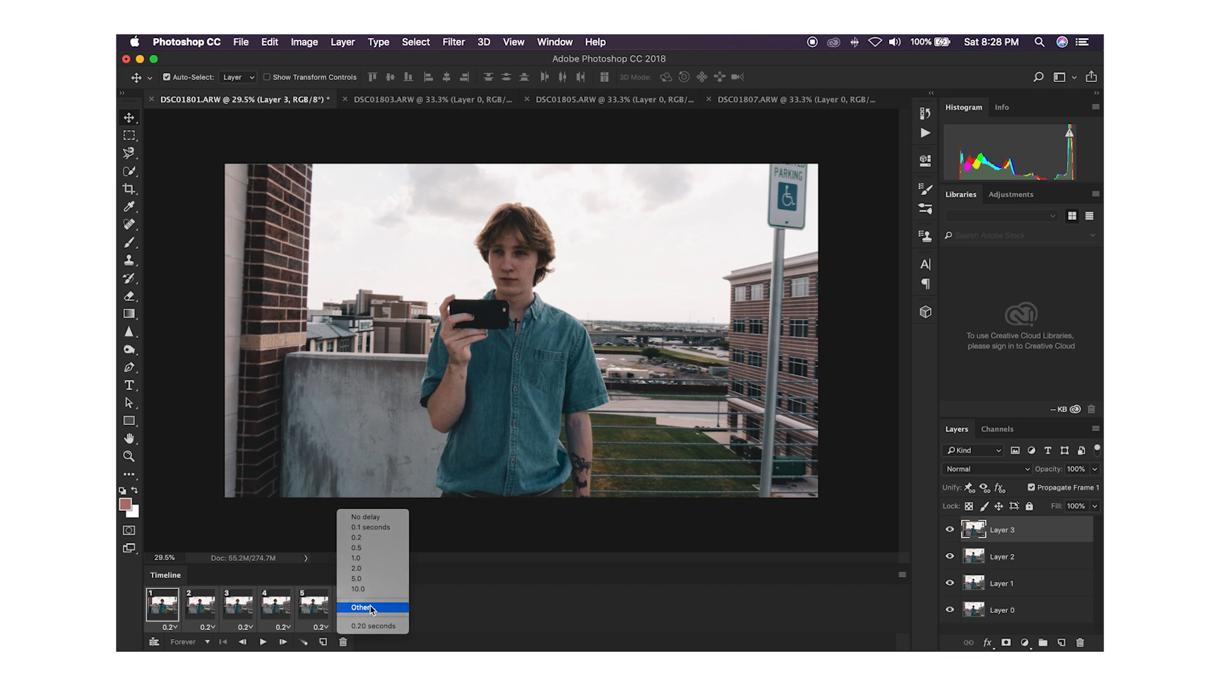
pyautogui.click(372, 608)
pyautogui.press('BackSpace')
pyautogui.write('.175')
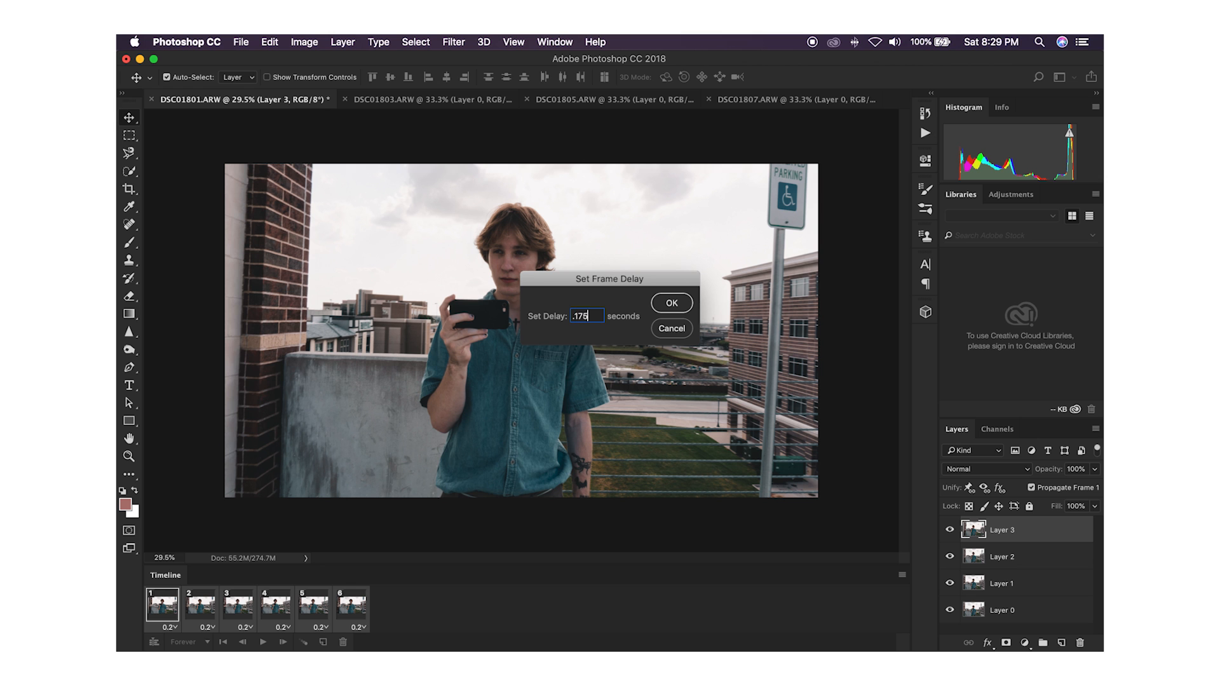
pyautogui.write('8')
pyautogui.press('Return')
pyautogui.press('space')
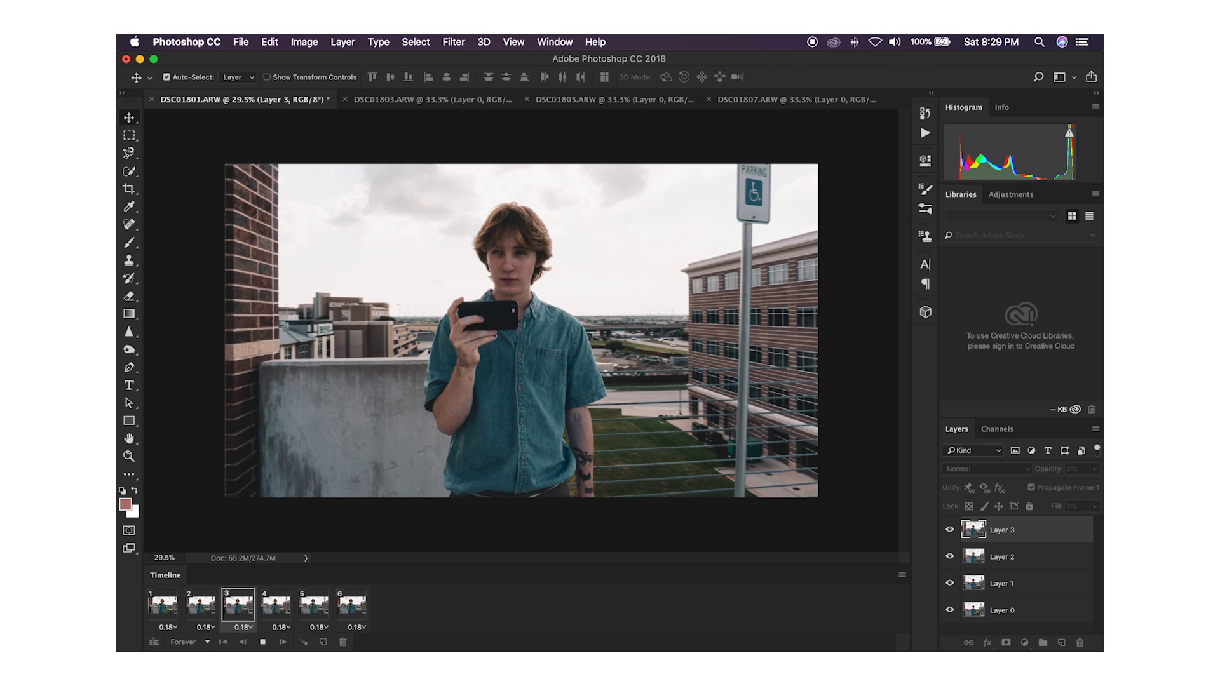
pyautogui.press('space')
# Step: Select all six animation frames, duplicate the sequence twice to make 18 frames, and play the extended animation
pyautogui.click(169, 613)
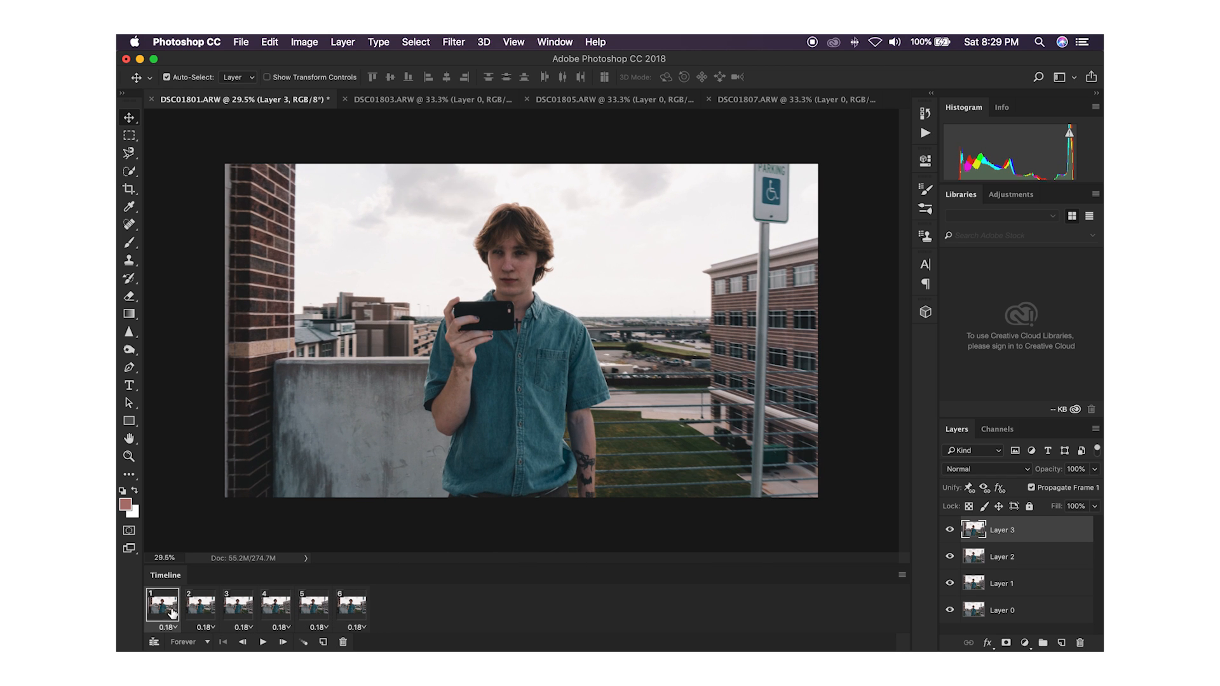
pyautogui.keyDown('shift'); pyautogui.click(355, 608); pyautogui.keyUp('shift')
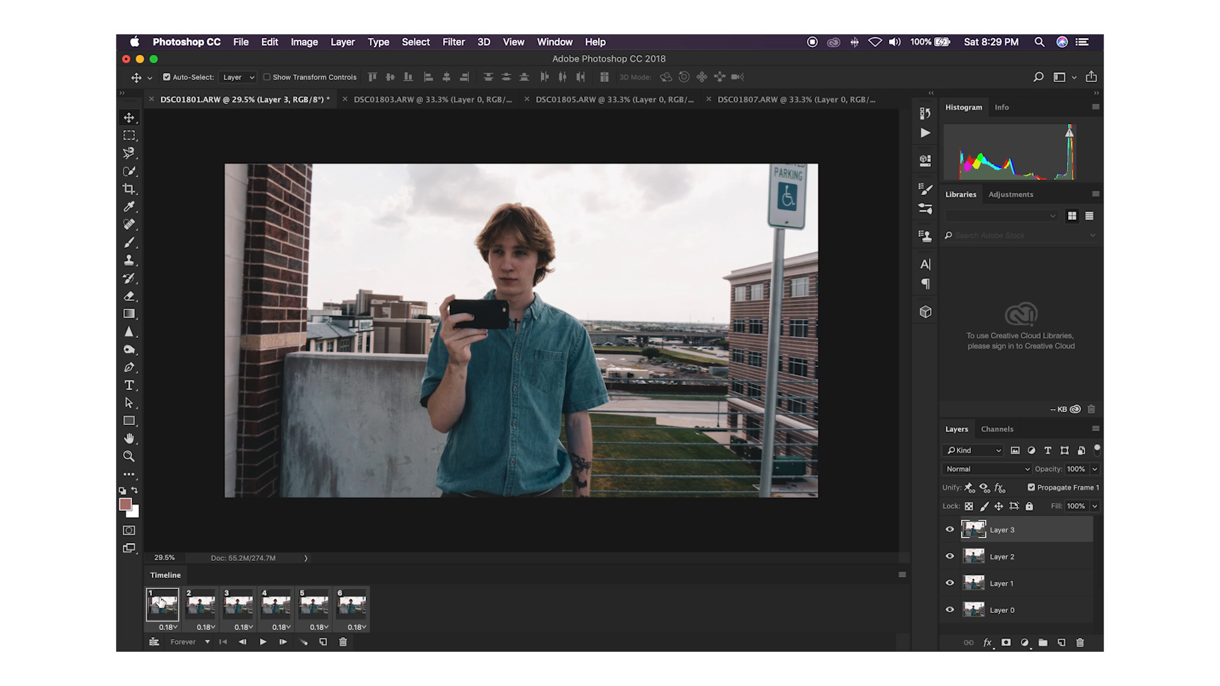
pyautogui.click(164, 606)
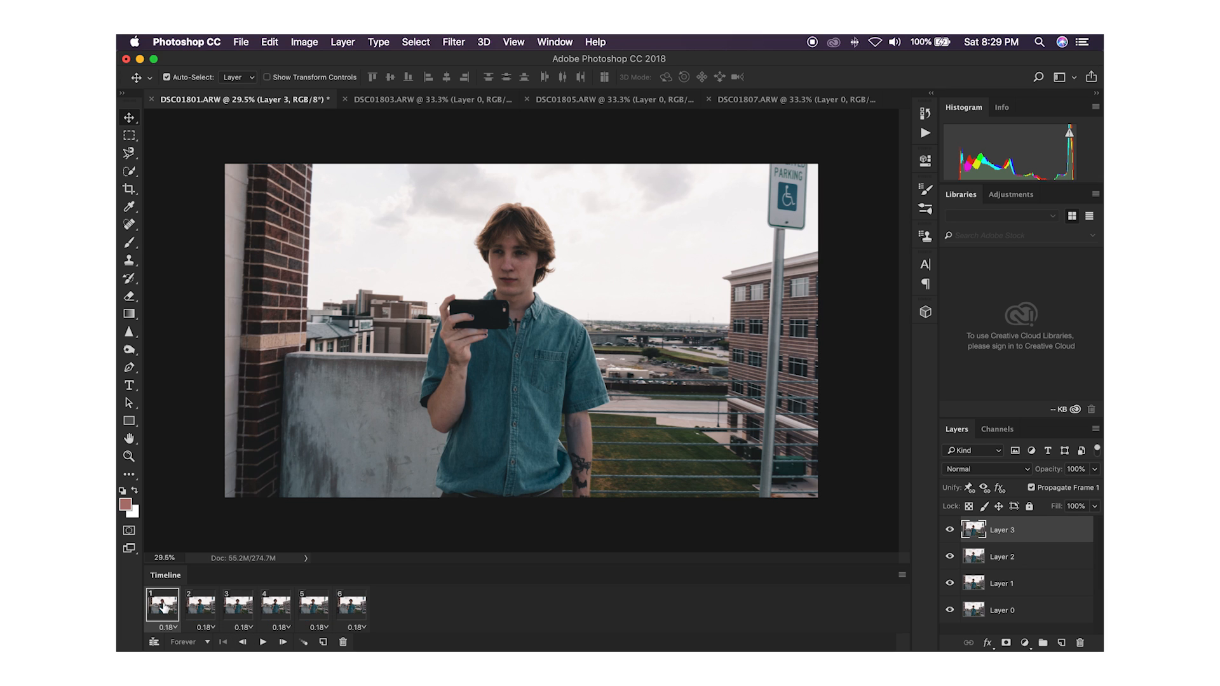
pyautogui.keyDown('shift'); pyautogui.click(350, 609); pyautogui.keyUp('shift')
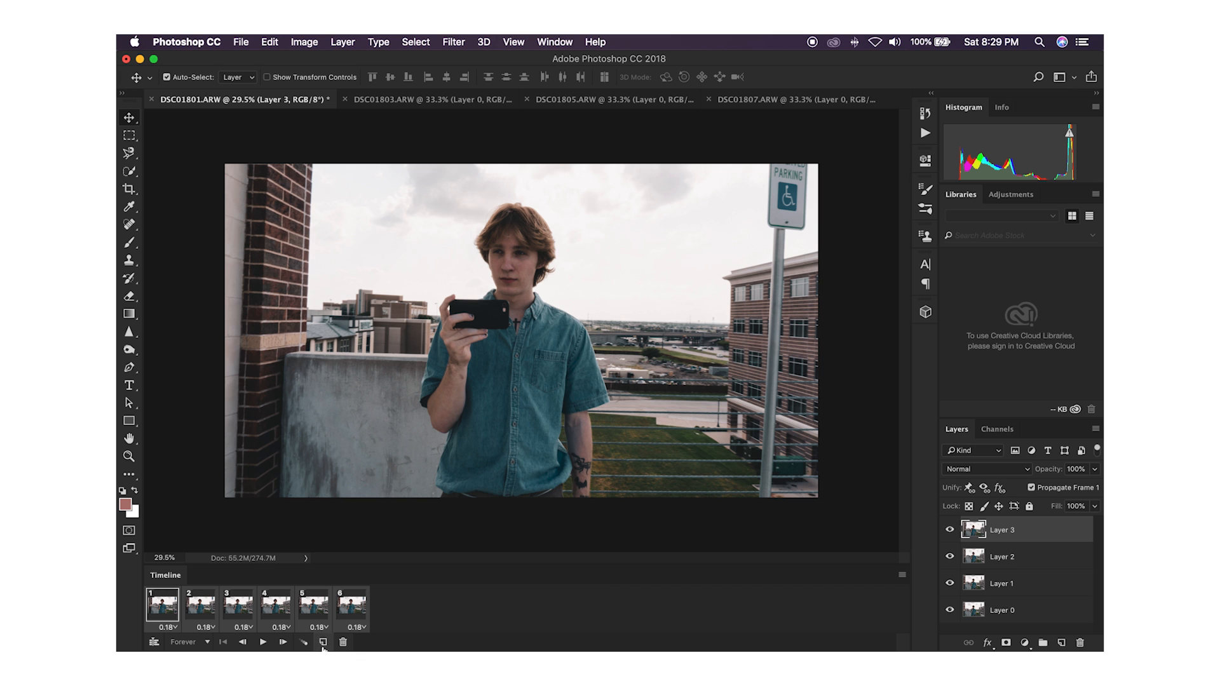
pyautogui.click(323, 643)
pyautogui.click(322, 642)
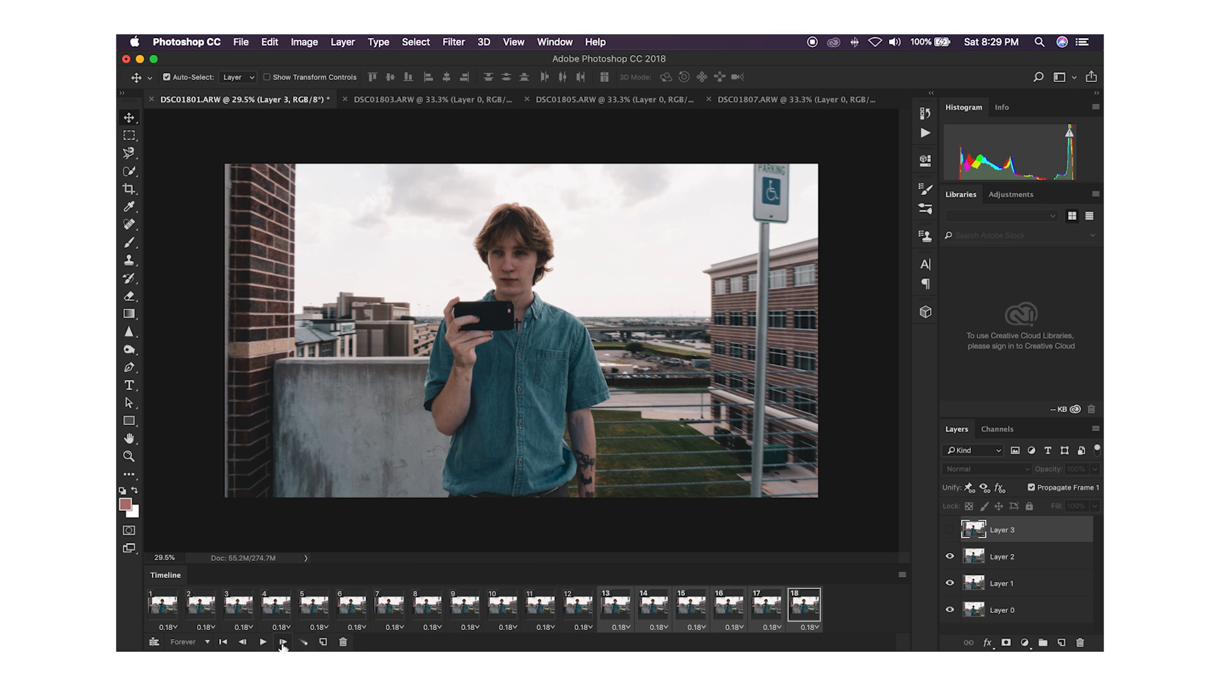
pyautogui.click(262, 642)
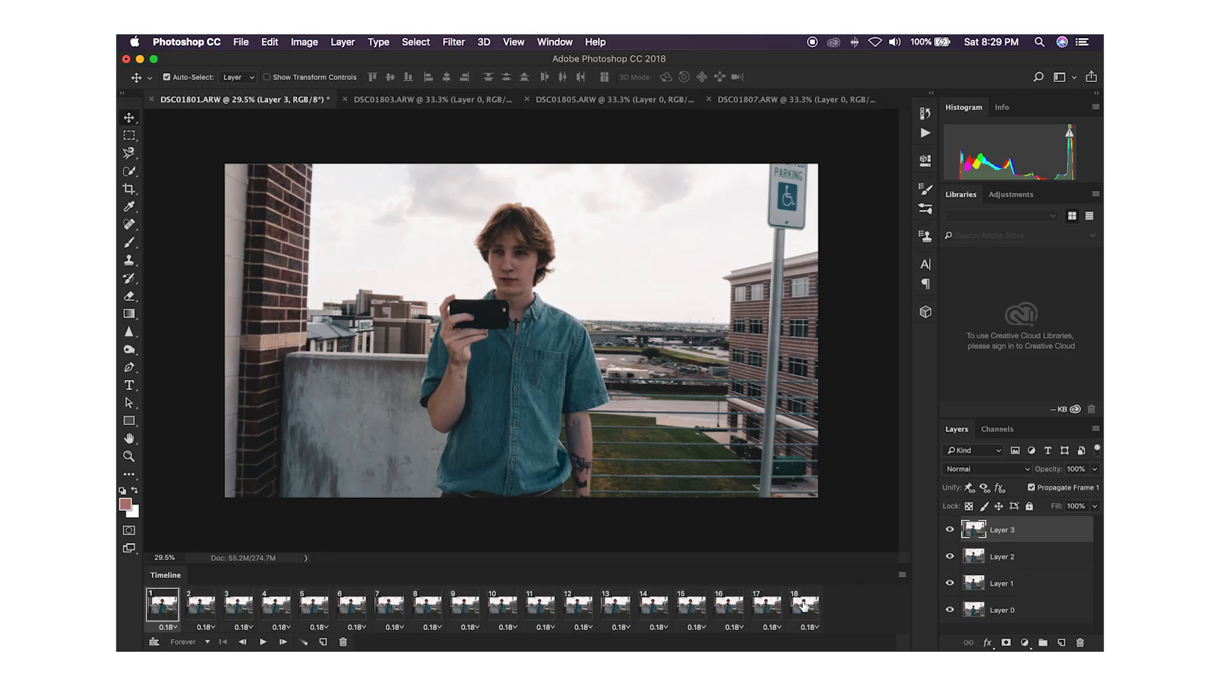
# Step: Select all 18 frames and duplicate them once to extend the animation to 36 frames
pyautogui.keyDown('shift'); pyautogui.click(803, 605); pyautogui.keyUp('shift')
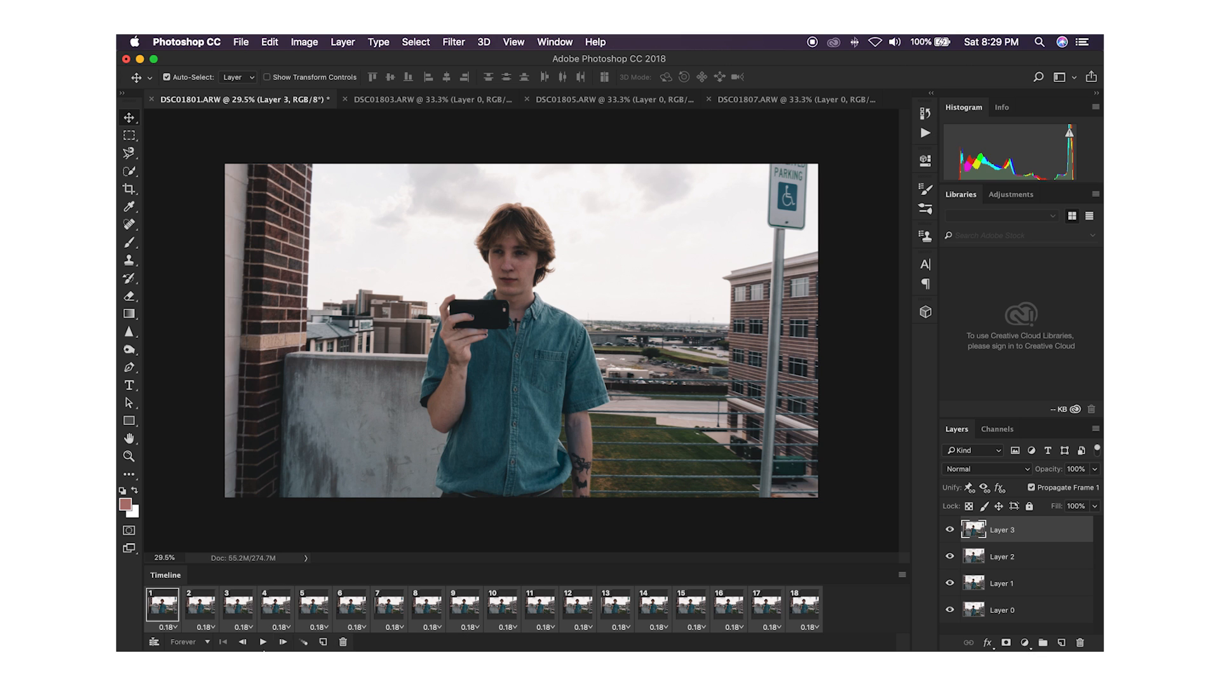
pyautogui.click(323, 642)
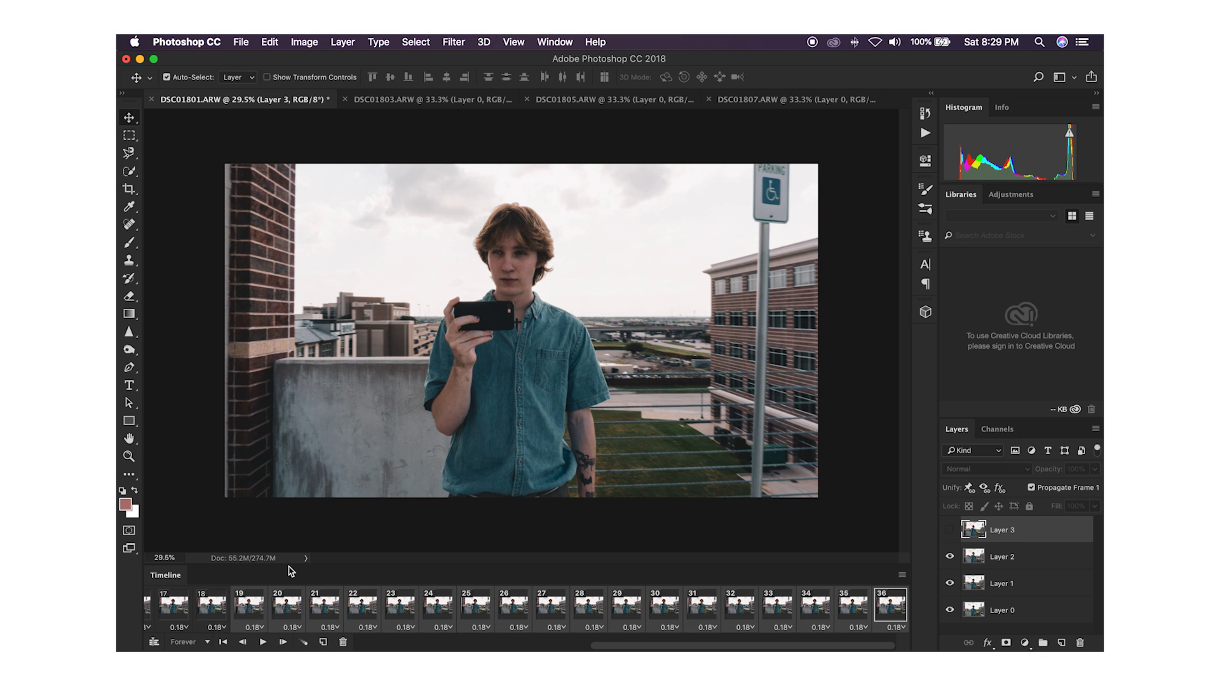
pyautogui.click(279, 542)
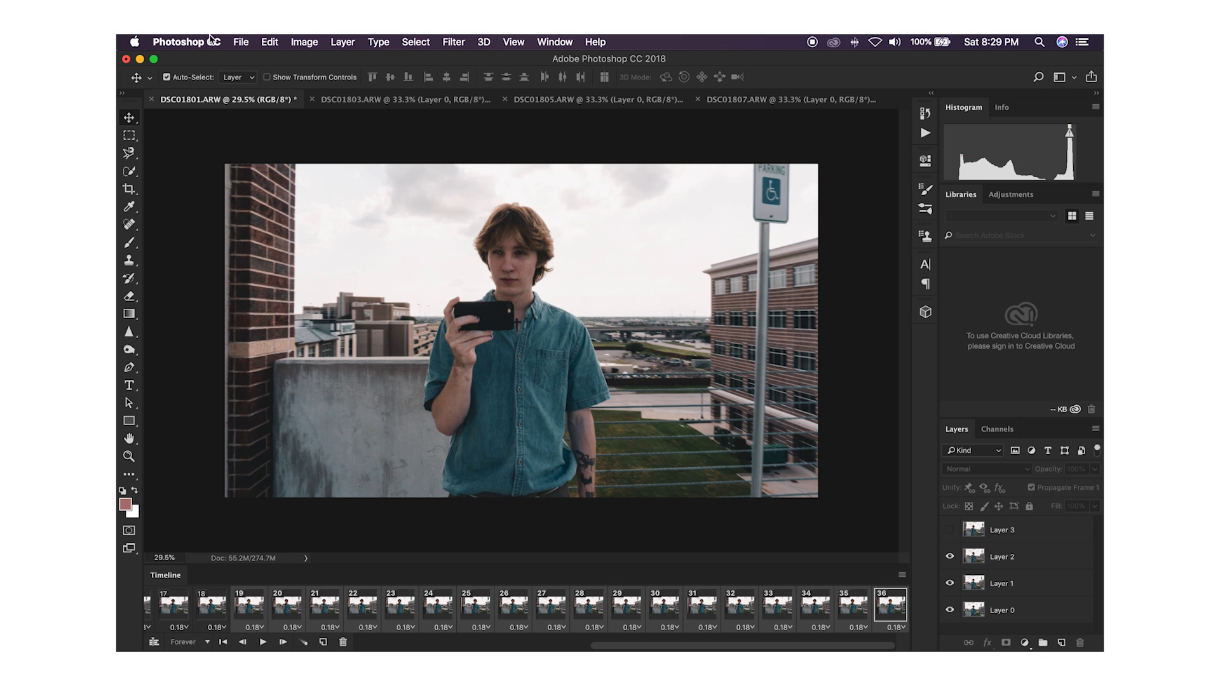
# Step: Start a Render Video export of the animation and choose the Desktop as its destination folder
pyautogui.click(241, 41)
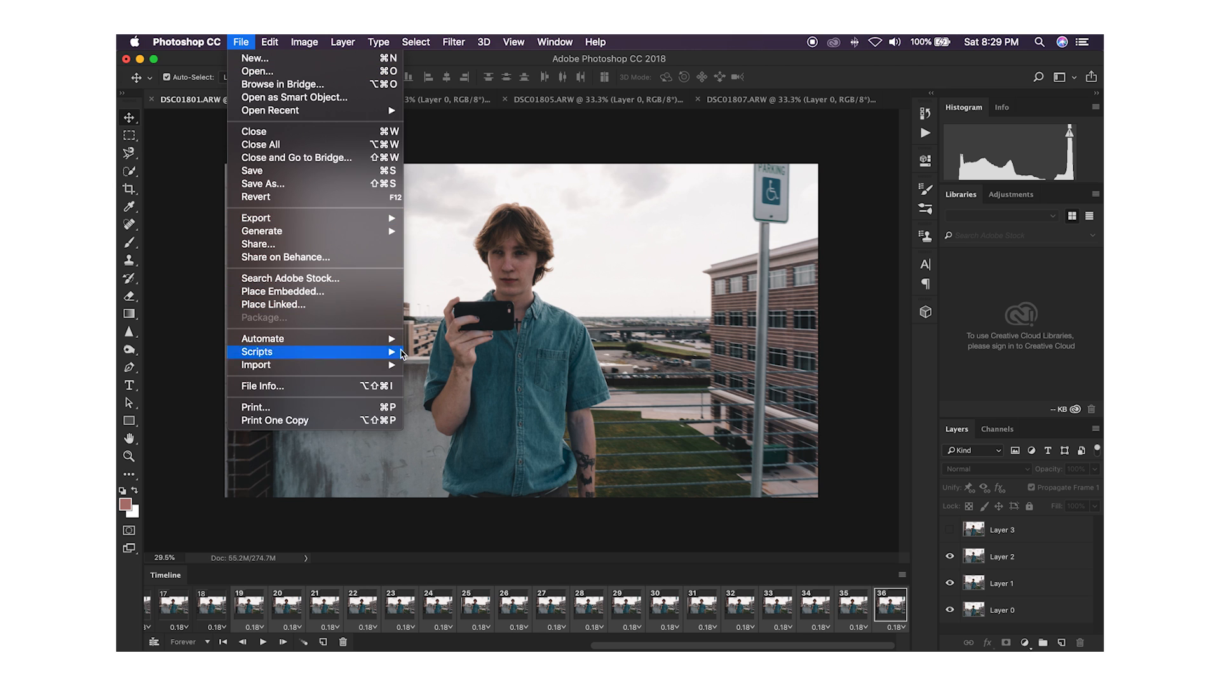
pyautogui.moveTo(346, 218)
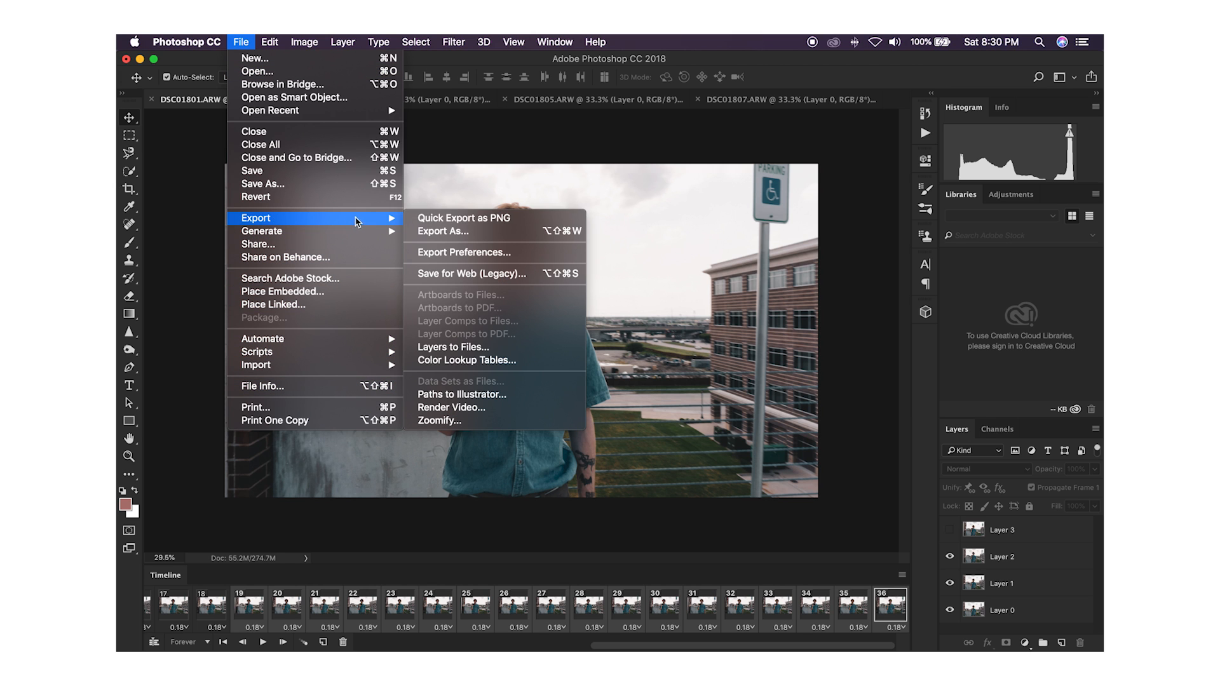
pyautogui.click(490, 407)
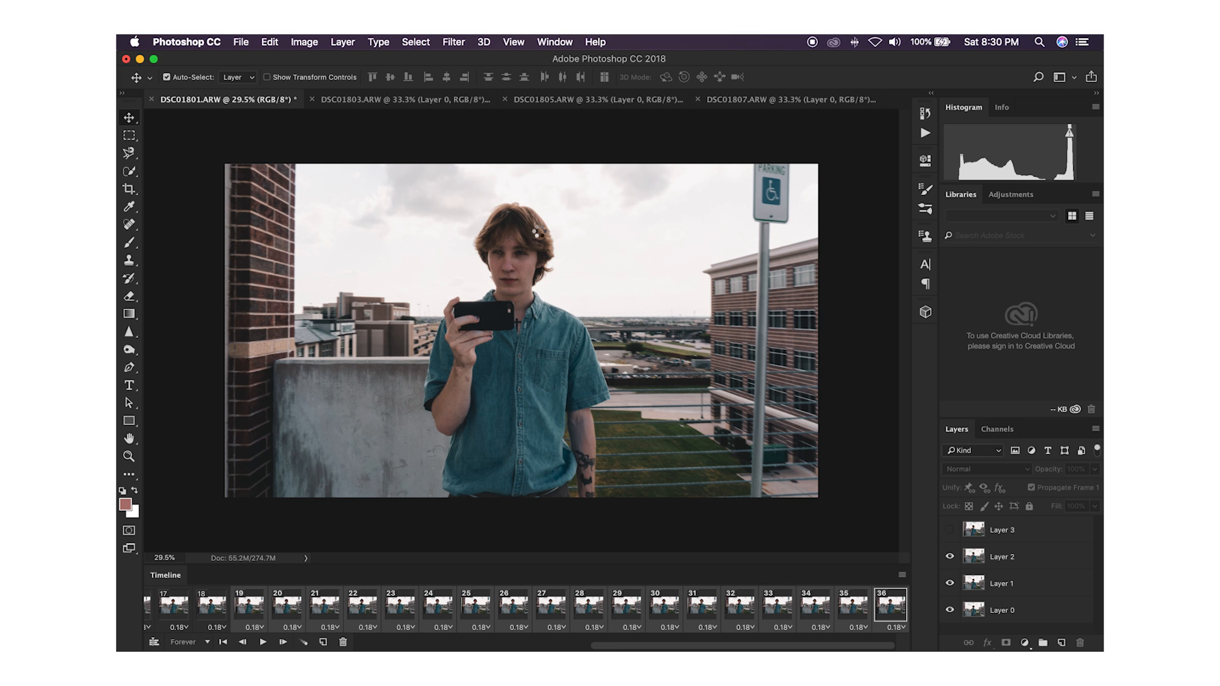
pyautogui.click(423, 215)
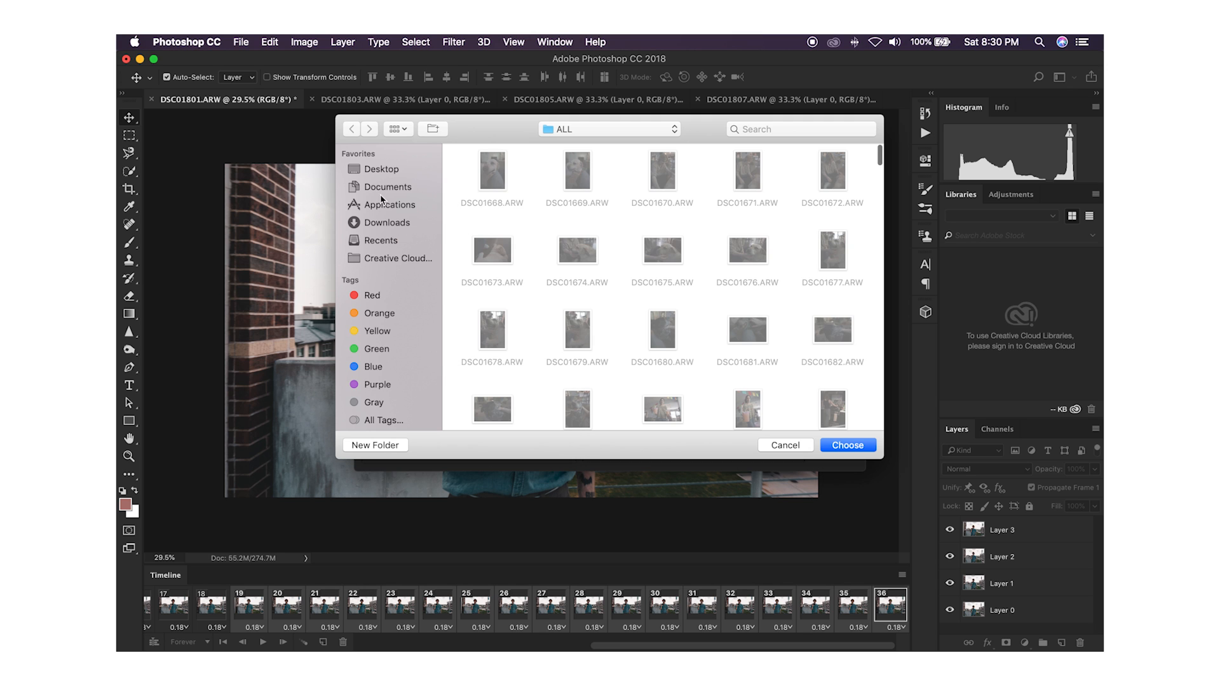
pyautogui.click(383, 204)
pyautogui.click(380, 170)
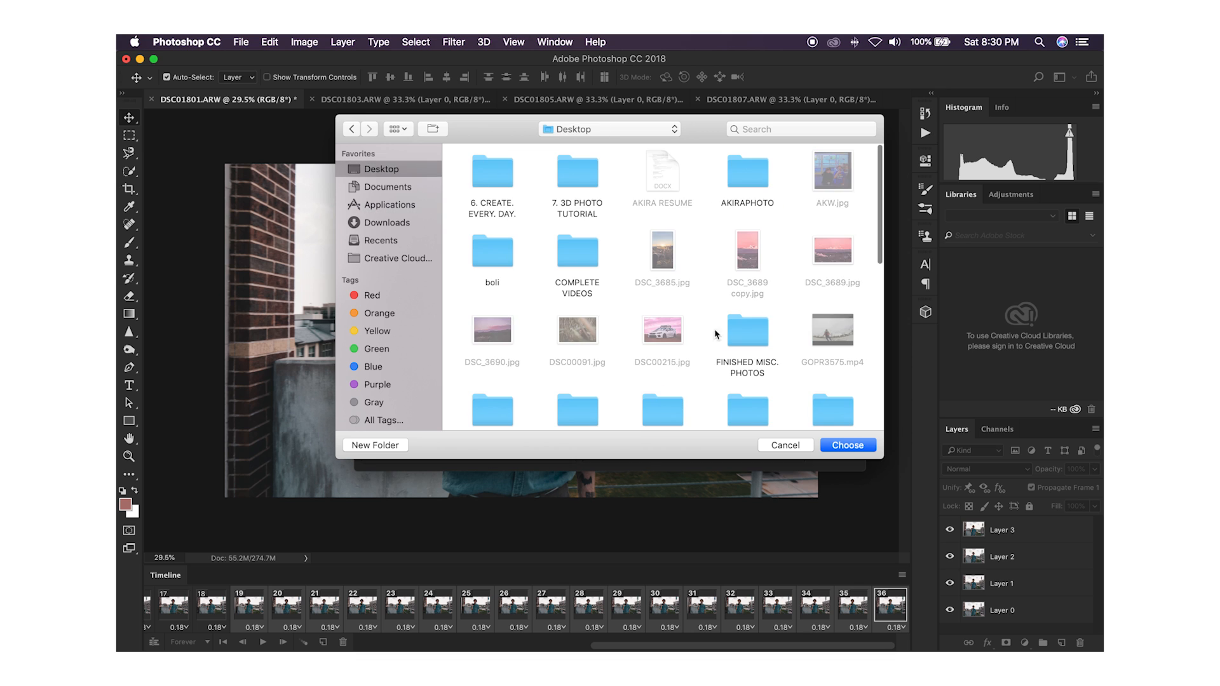
pyautogui.click(846, 445)
# Step: Name the rendered video file hahahawill.mp4
pyautogui.click(436, 191)
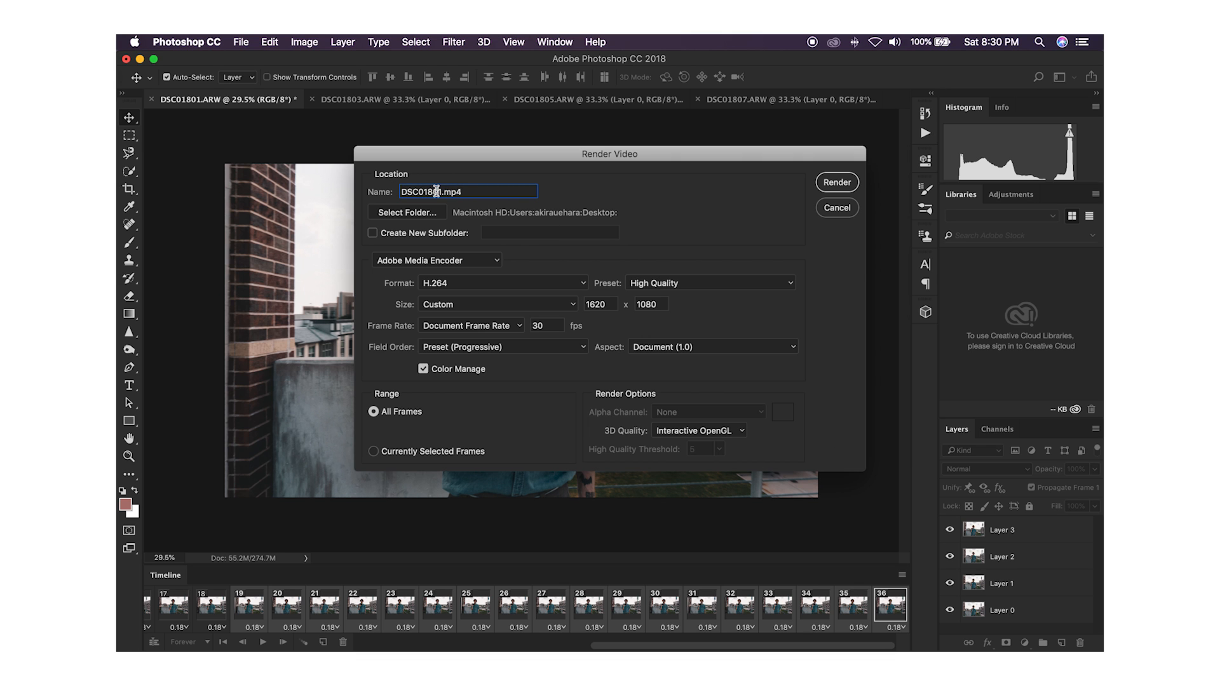
pyautogui.moveTo(442, 191); pyautogui.dragTo(386, 197)
pyautogui.write('hahahawi')
# Step: Look through the video size presets, keep the Custom size, and render the video
pyautogui.click(559, 307)
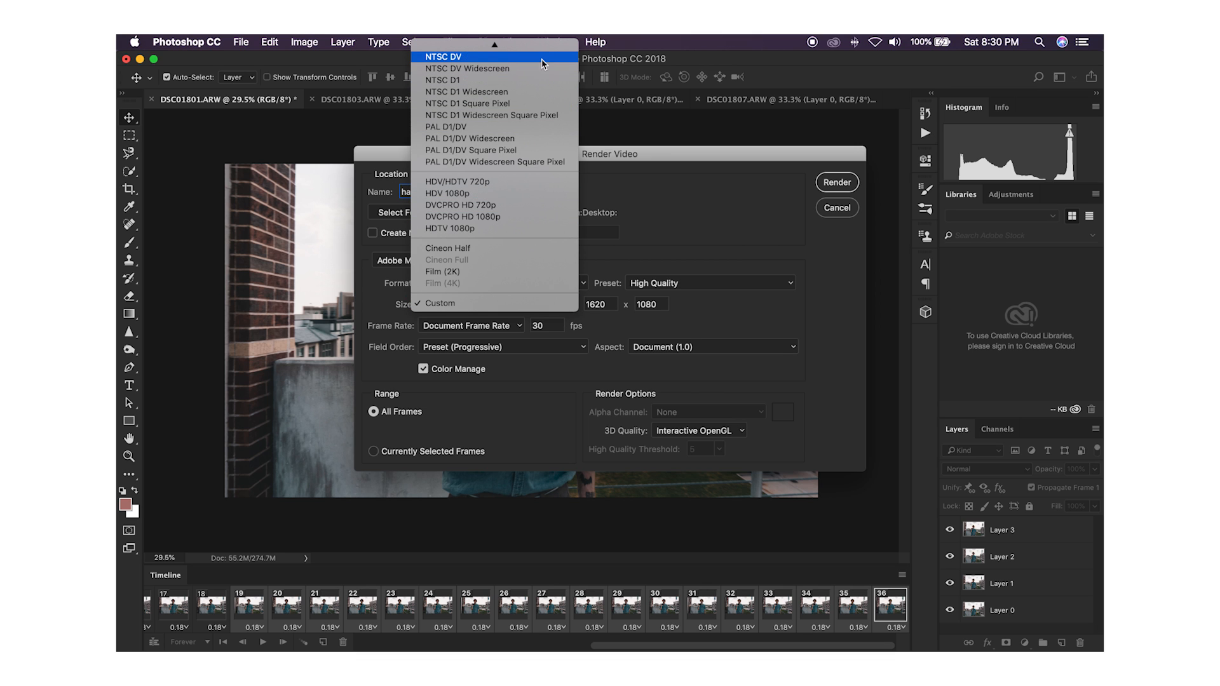
pyautogui.scroll(2, 528, 51)
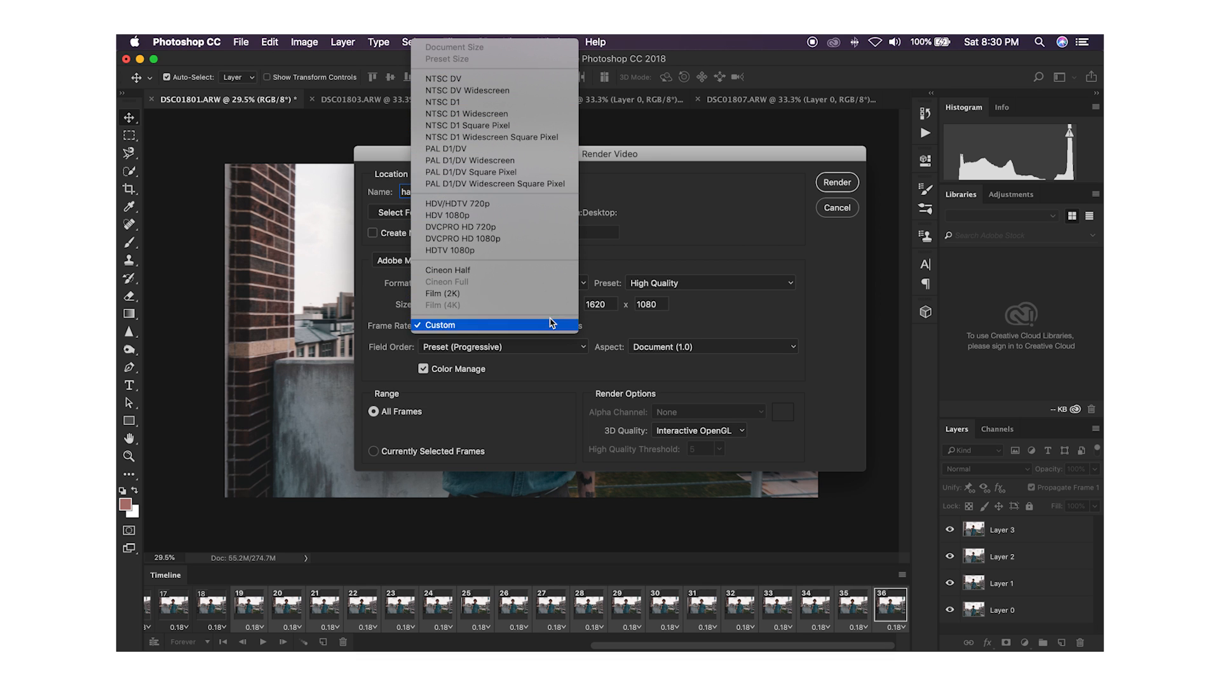
pyautogui.click(632, 253)
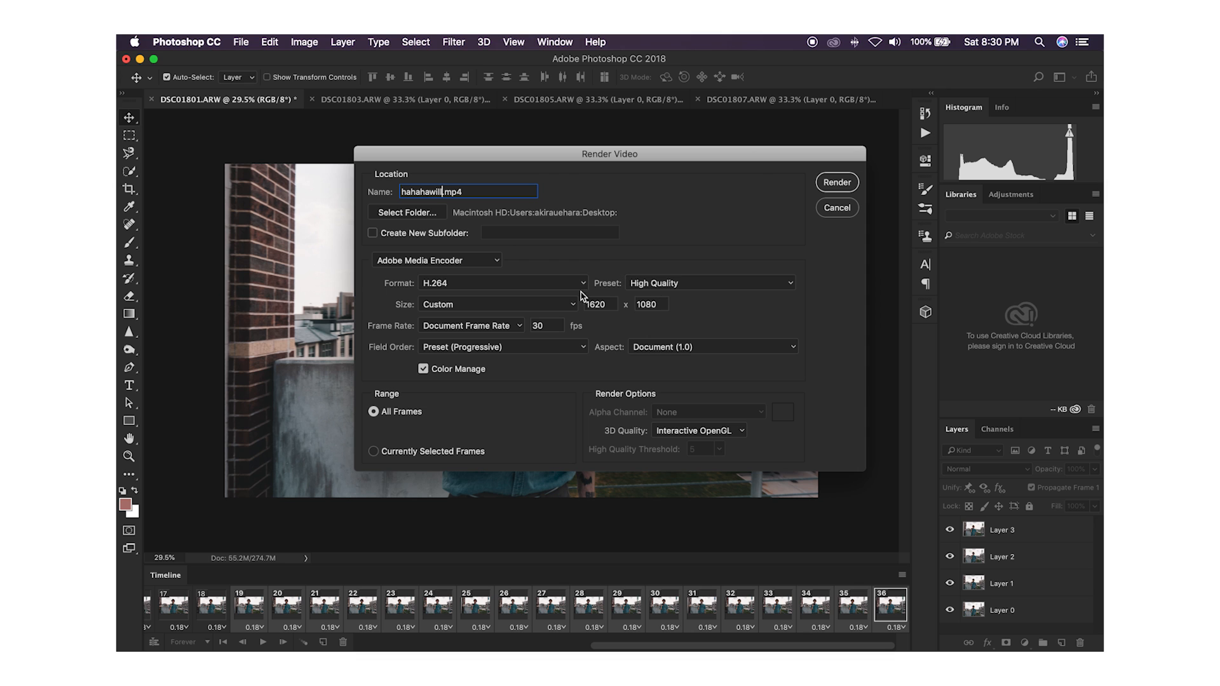
pyautogui.click(834, 183)
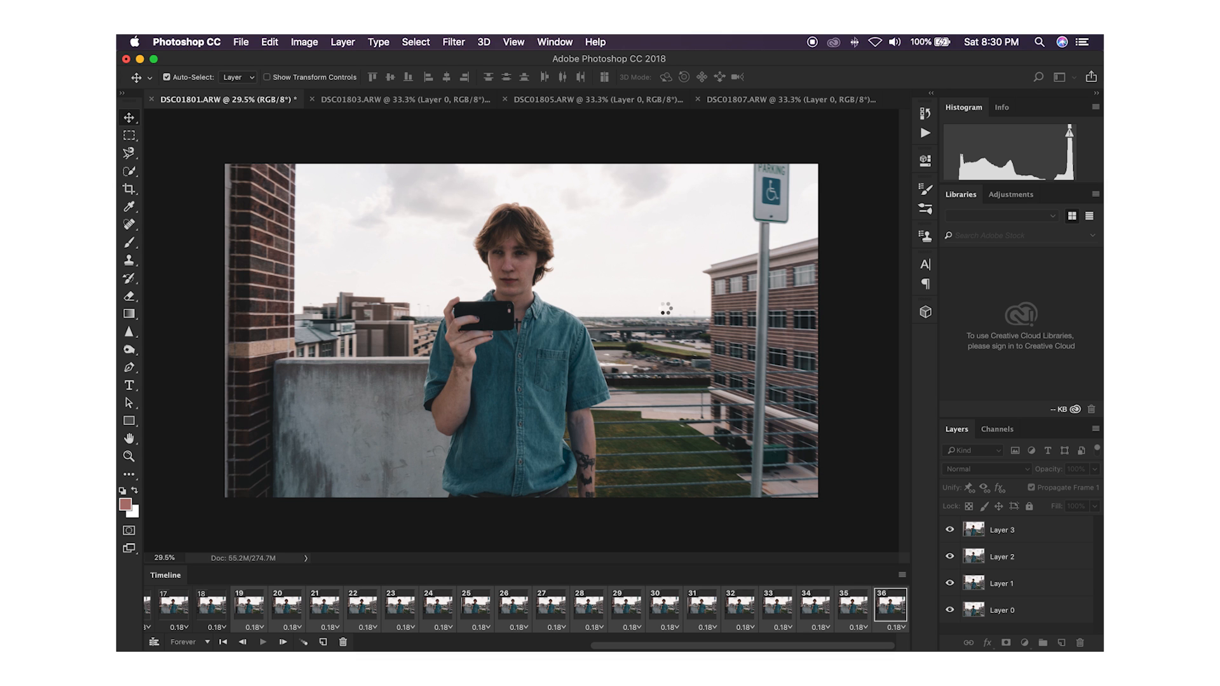